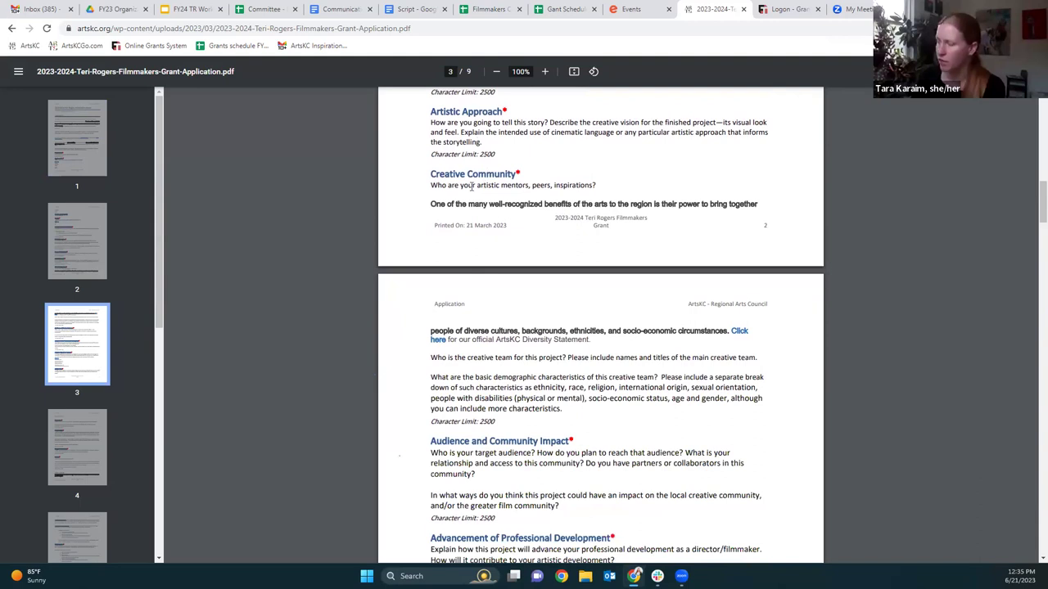
# Step: Review the Filmmakers Grant application preview from the Creative Community question through the budget, resume and Work Sample 1 requirements
pyautogui.scroll(-1, 530, 286)
pyautogui.scroll(-3, 530, 286)
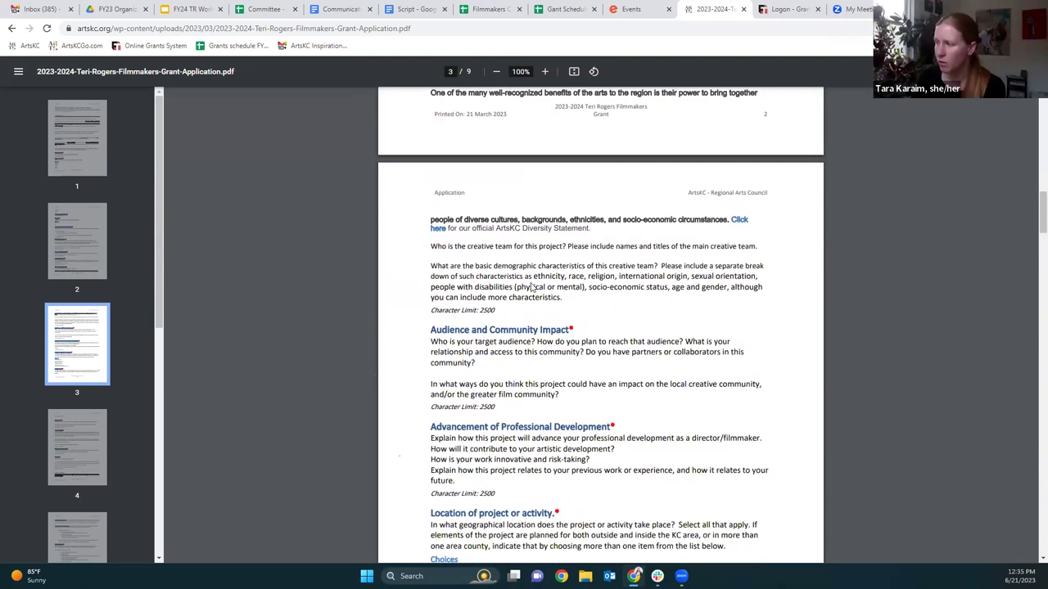
pyautogui.scroll(-2, 530, 287)
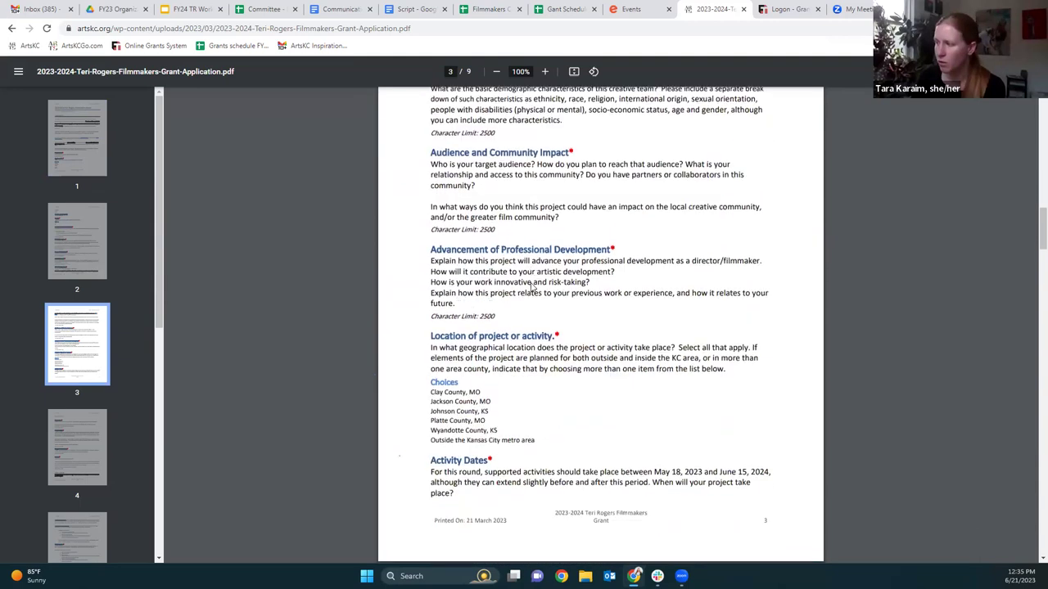
pyautogui.scroll(-5, 531, 287)
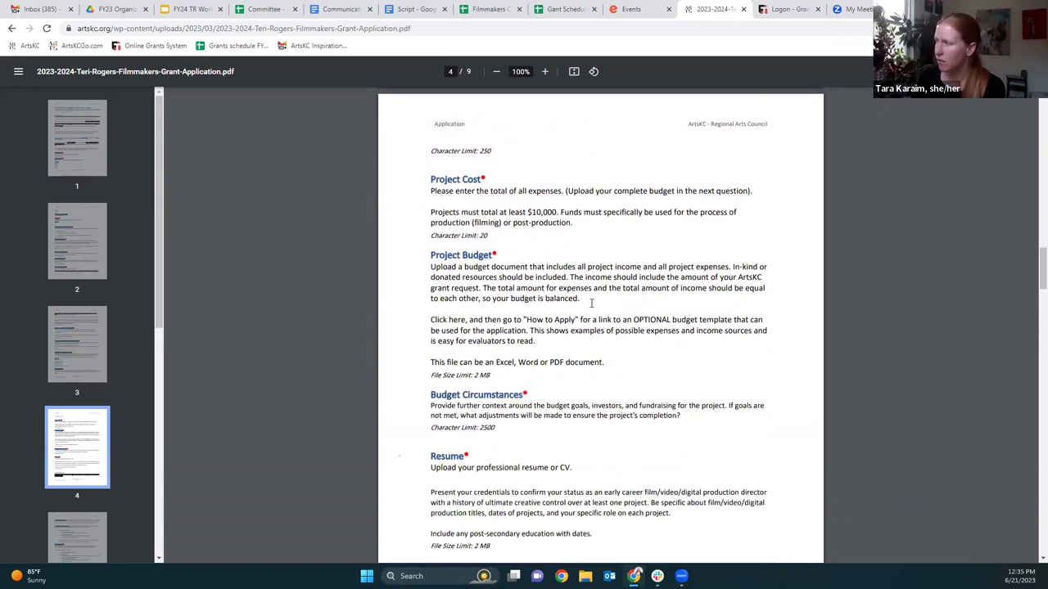
pyautogui.scroll(-4, 591, 302)
pyautogui.scroll(-5, 584, 356)
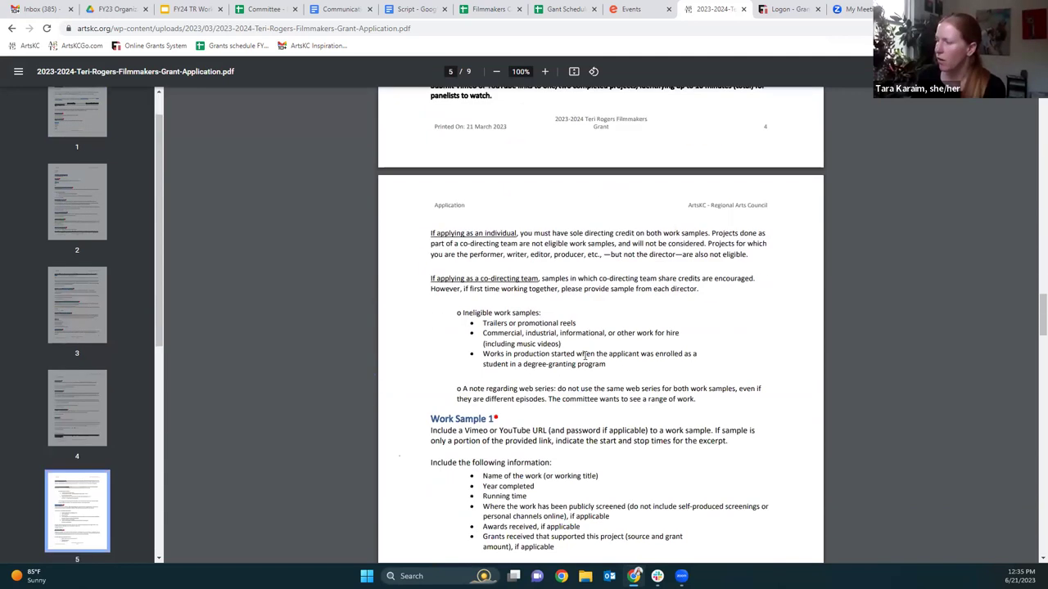
pyautogui.scroll(-2, 584, 356)
pyautogui.scroll(3, 584, 356)
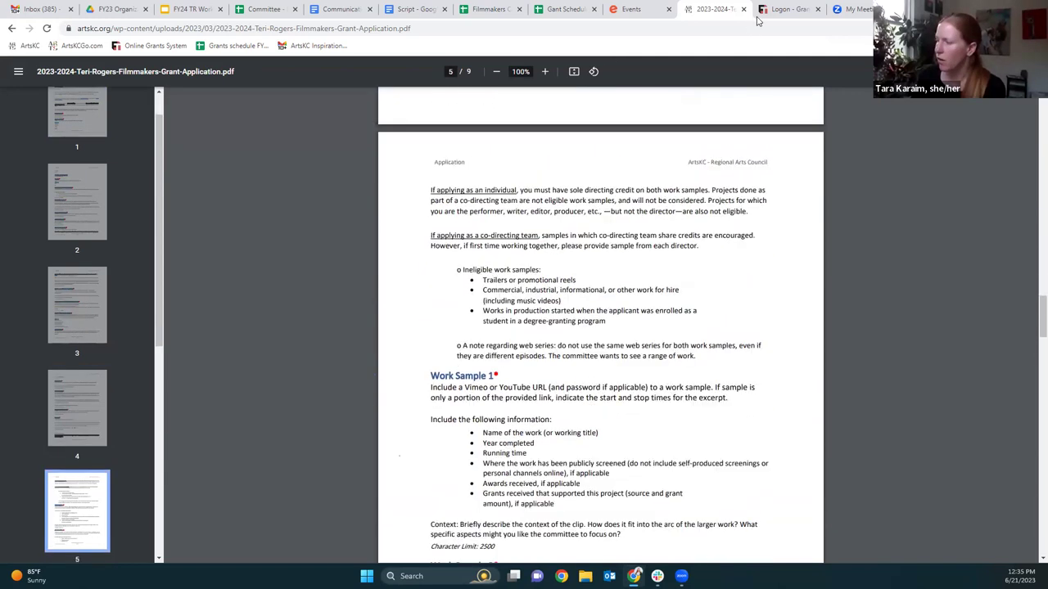
# Step: Open the Teri Rogers Film Grants page on the ArtsKC website and expand the Filmmakers Grants How to Apply section
pyautogui.click(30, 46)
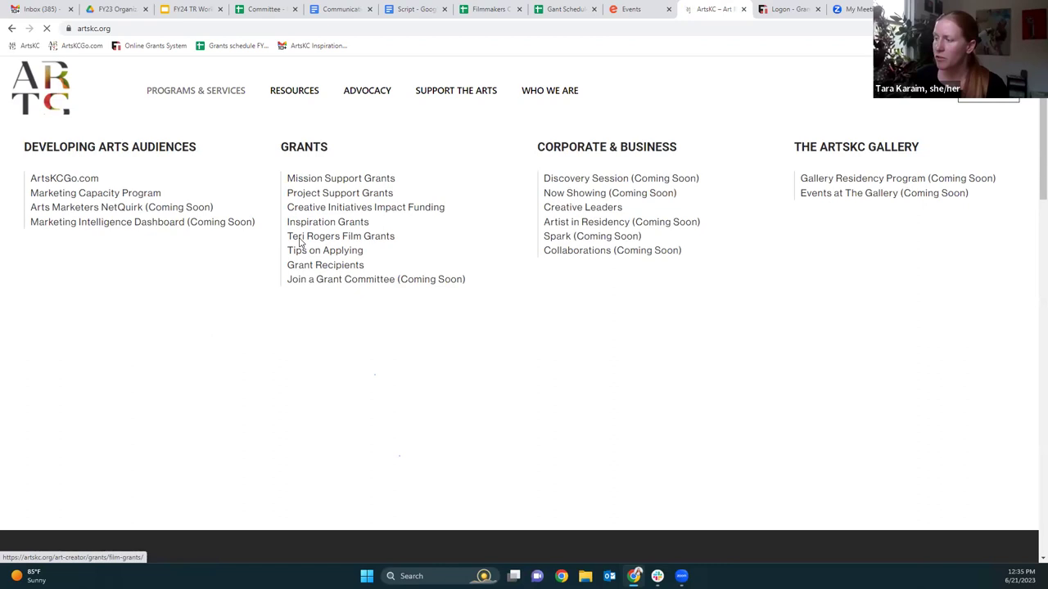
pyautogui.click(300, 239)
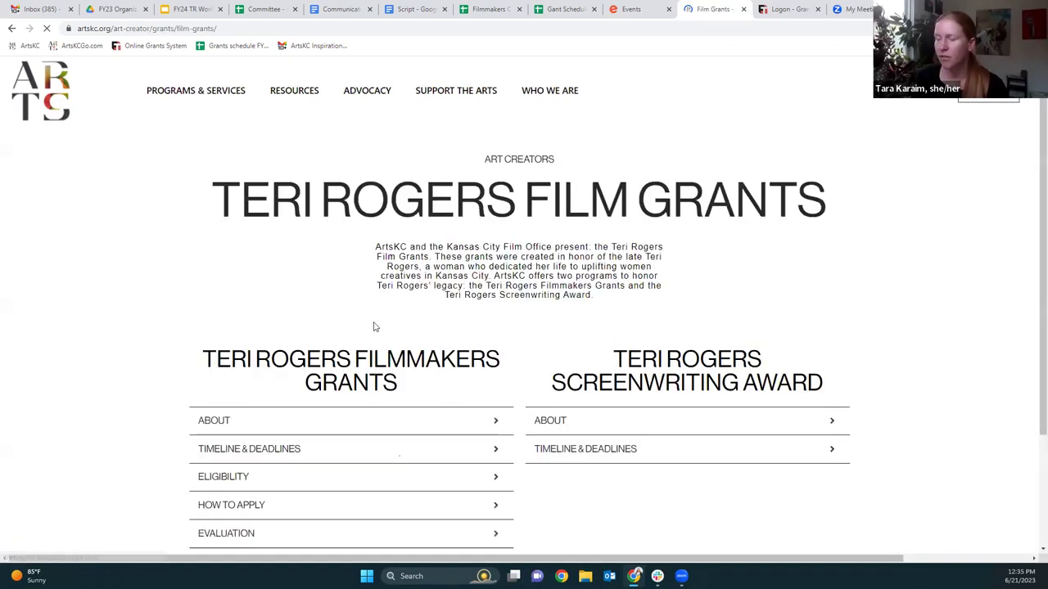
pyautogui.scroll(-4, 286, 275)
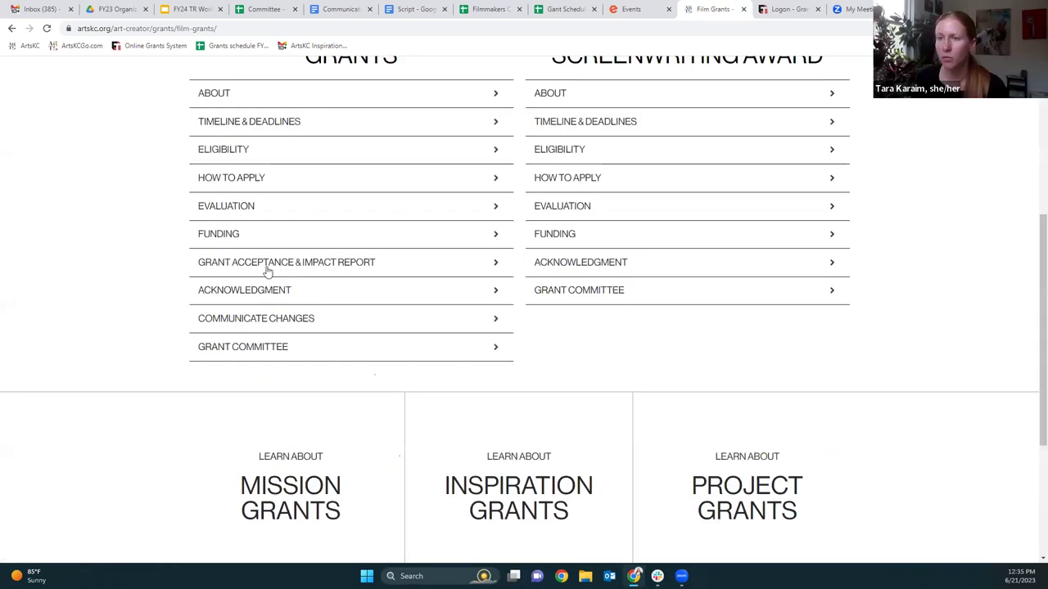
pyautogui.click(228, 178)
pyautogui.scroll(-5, 253, 393)
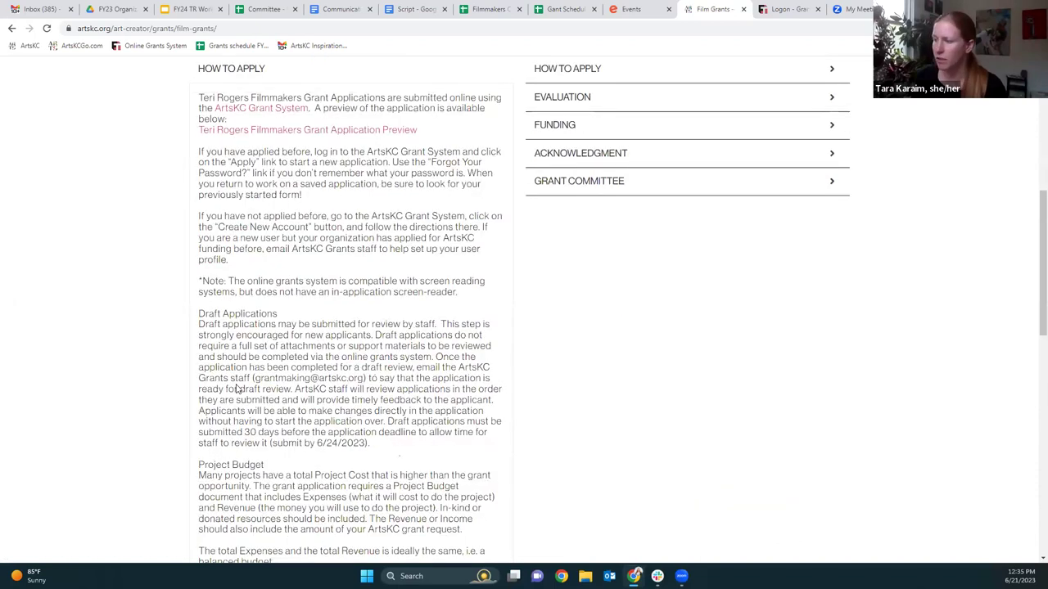
# Step: Download the Teri Rogers Short Film Budget Template and open the workbook in Excel
pyautogui.rightClick(278, 429)
pyautogui.click(315, 331)
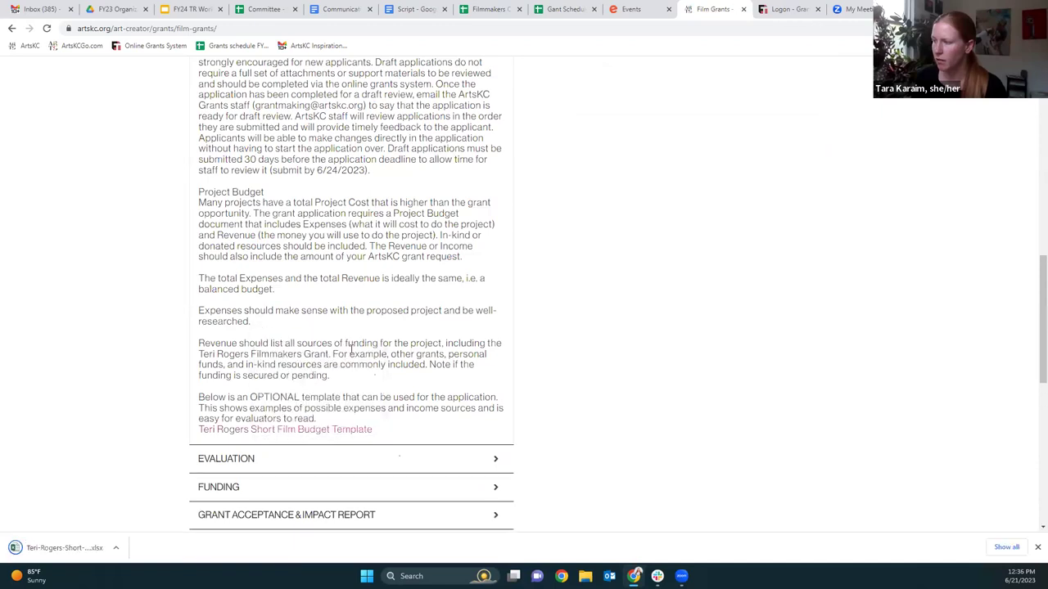
pyautogui.click(73, 551)
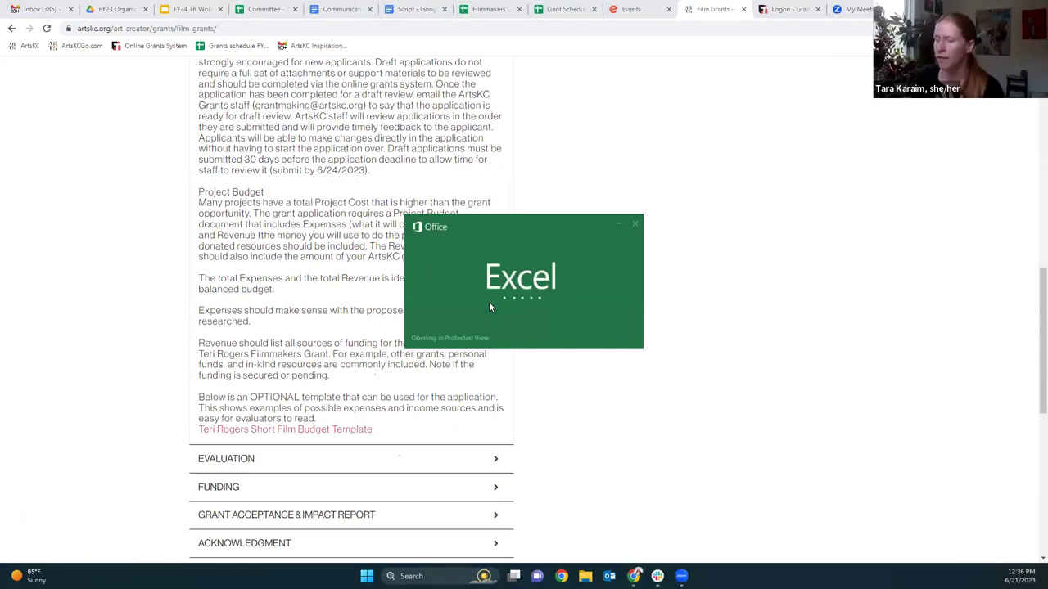
# Step: Examine the budget template's Top Sheet, including its expense categories, the Grand Total Expenses formula and the Income section
pyautogui.scroll(-3, 480, 305)
pyautogui.scroll(-14, 480, 305)
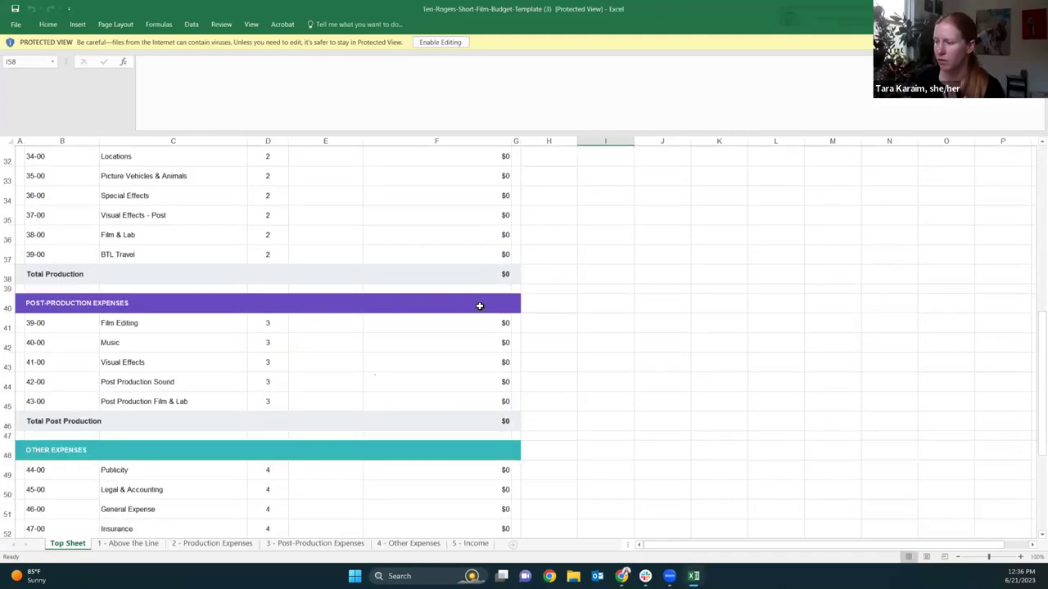
pyautogui.scroll(-2, 479, 306)
pyautogui.scroll(3, 418, 322)
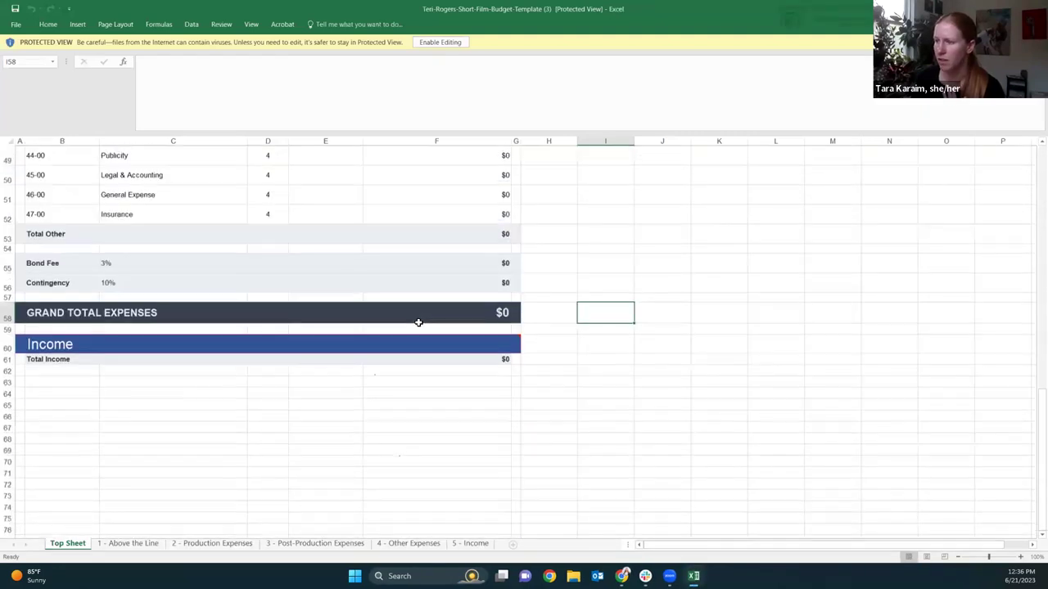
pyautogui.click(416, 320)
pyautogui.click(416, 346)
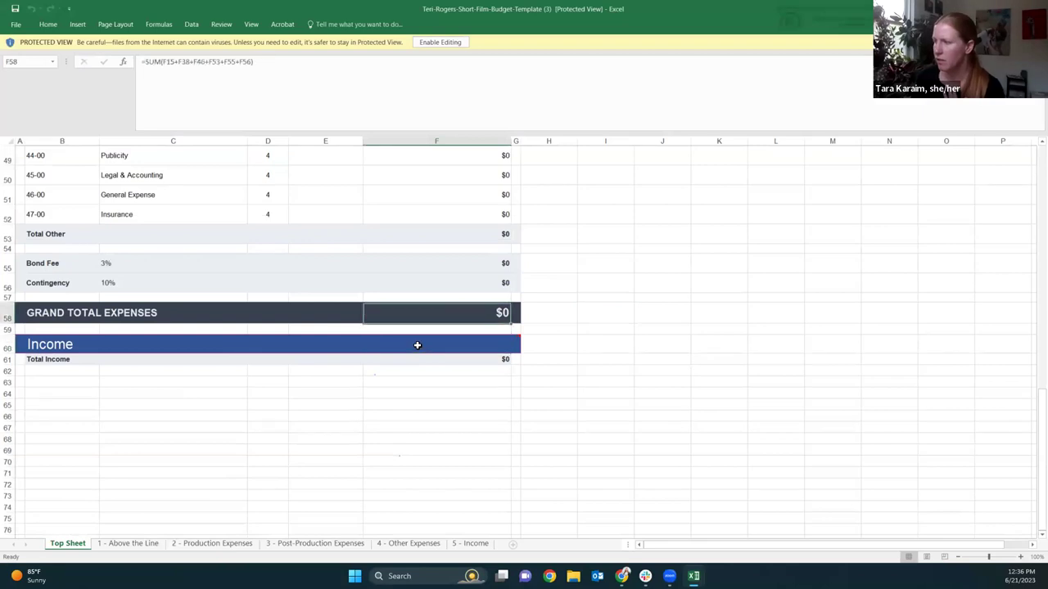
pyautogui.scroll(1, 423, 341)
pyautogui.scroll(4, 422, 340)
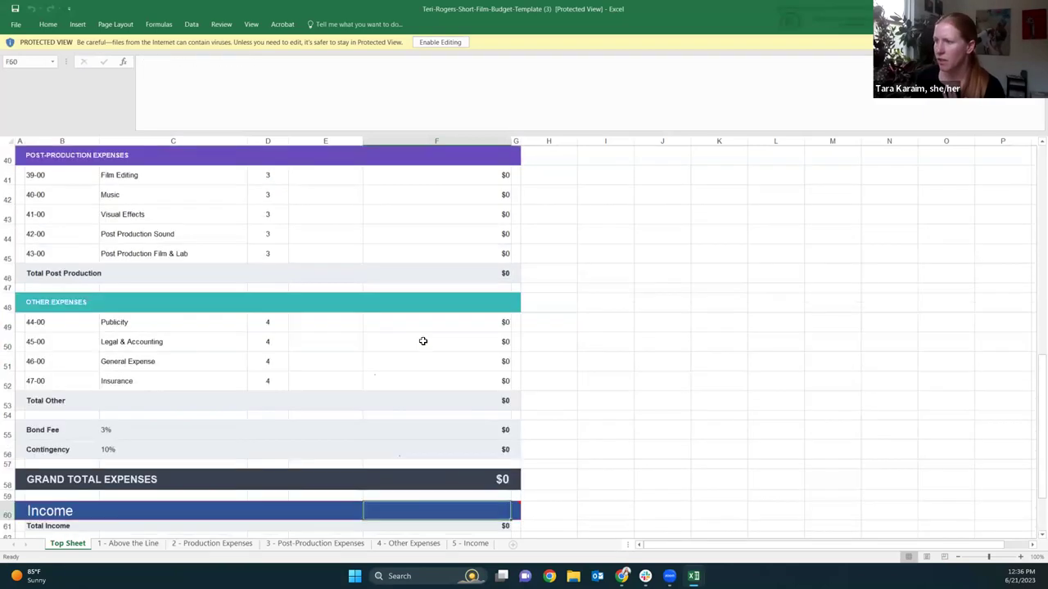
pyautogui.scroll(7, 422, 340)
pyautogui.scroll(5, 422, 341)
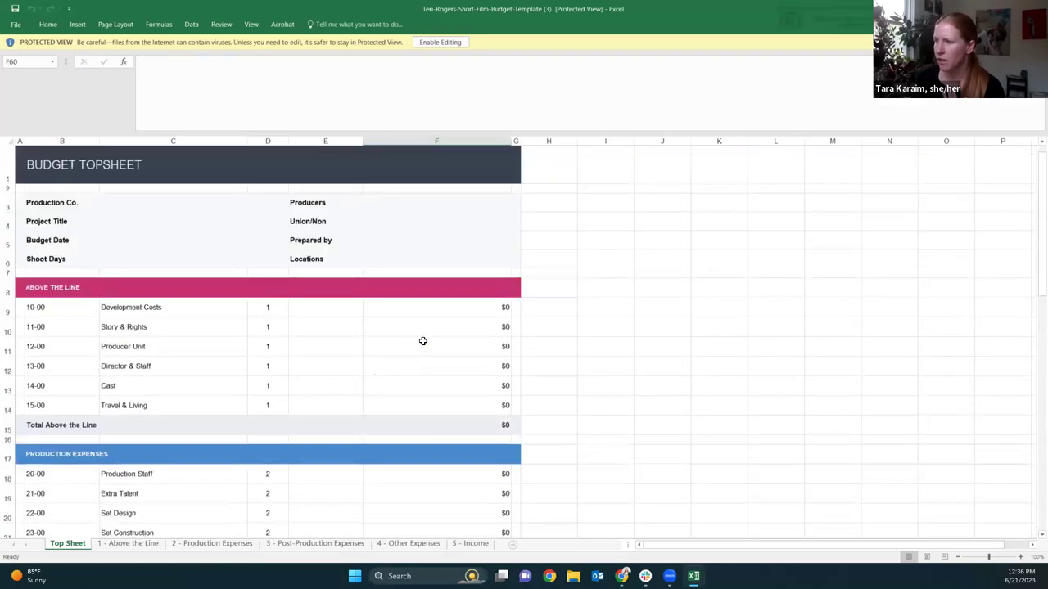
# Step: Look through the Above the Line, Production, Post-Production, Other Expenses and Income sheets of the budget template
pyautogui.click(131, 543)
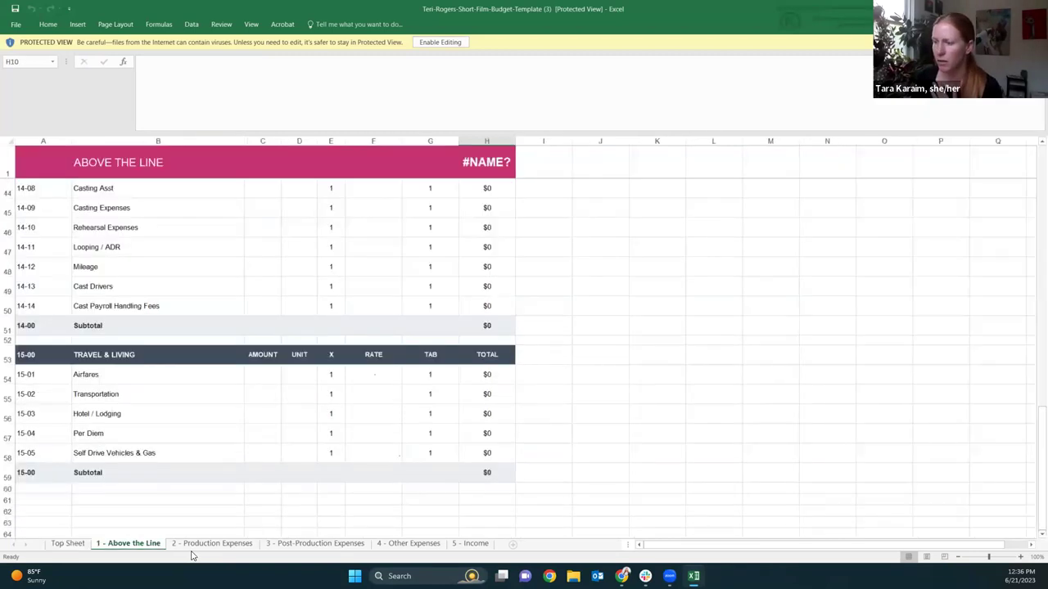
pyautogui.click(221, 549)
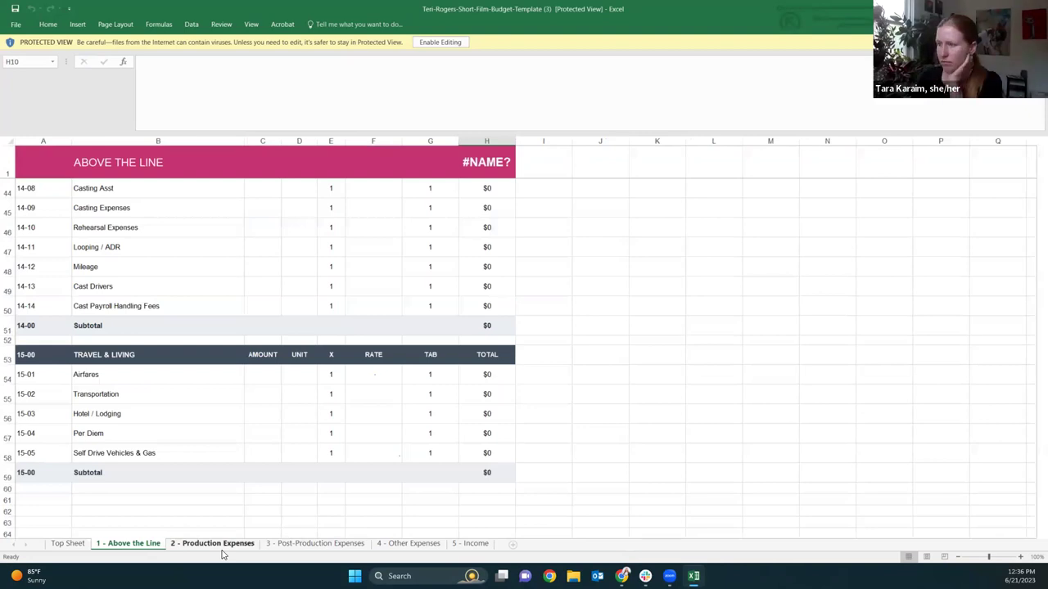
pyautogui.click(307, 545)
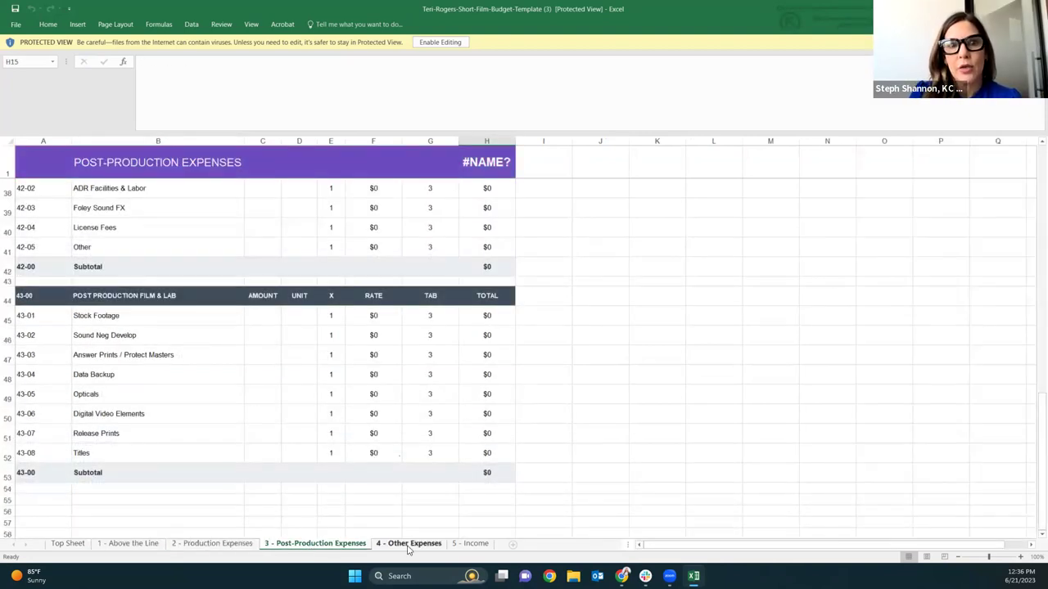
pyautogui.click(408, 544)
pyautogui.scroll(7, 356, 463)
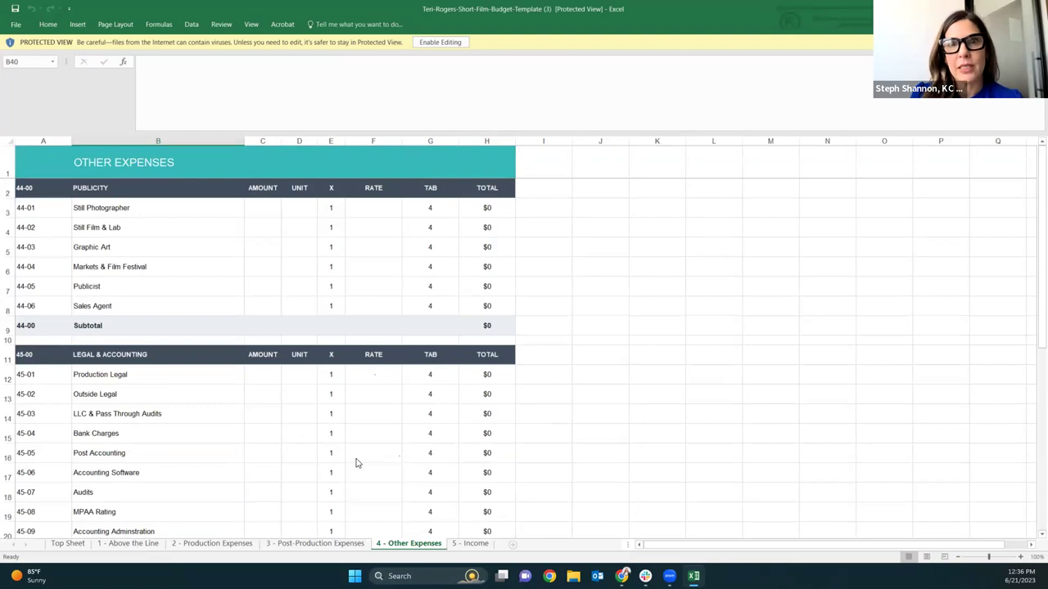
pyautogui.scroll(-9, 356, 463)
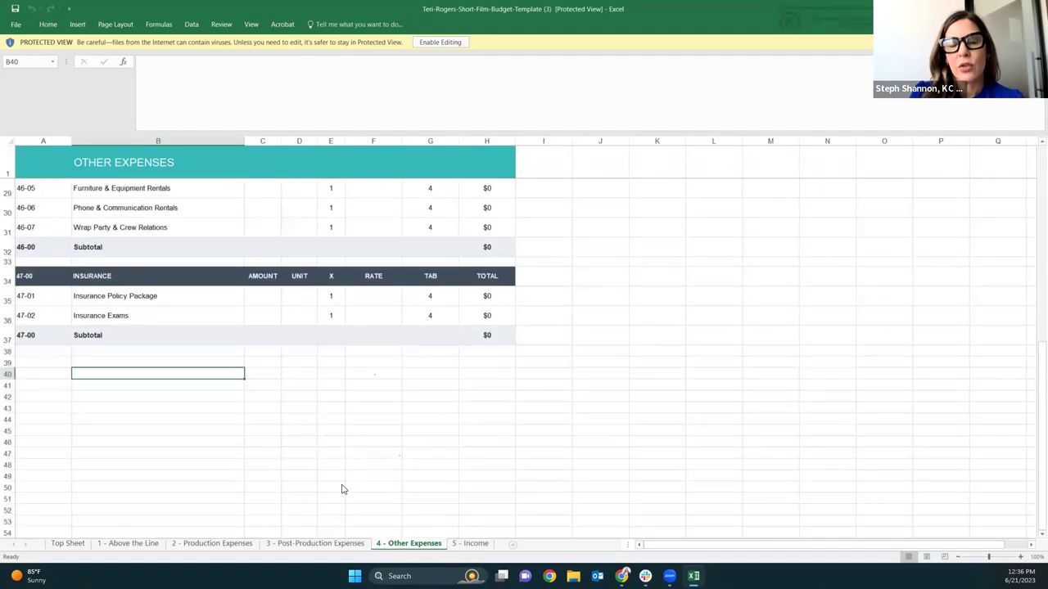
pyautogui.click(482, 545)
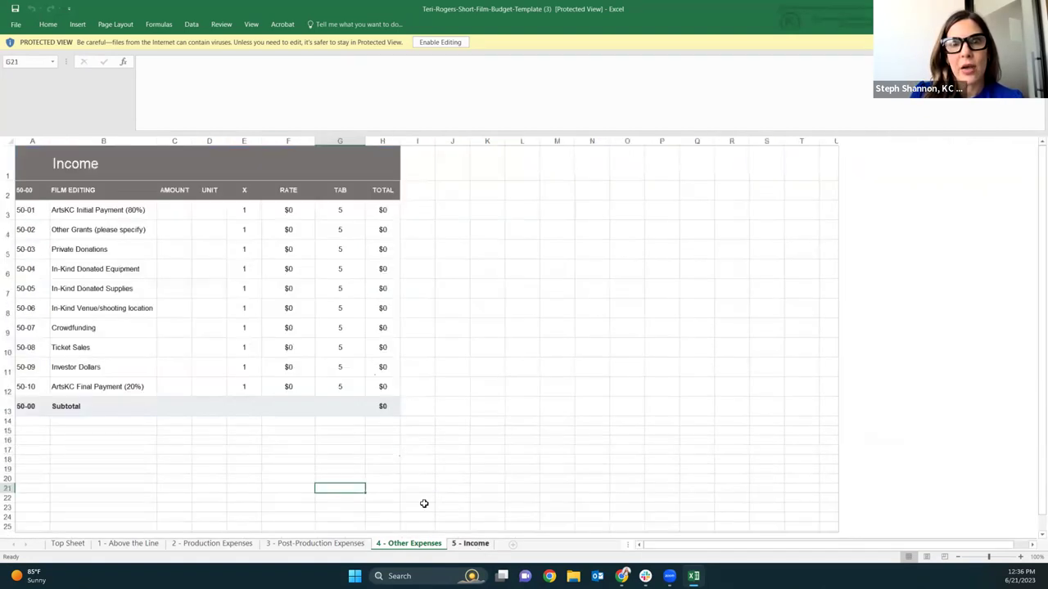
# Step: Compare the Top Sheet with the Income sheet's funding sources, showing the Income sheet at 120%
pyautogui.click(69, 544)
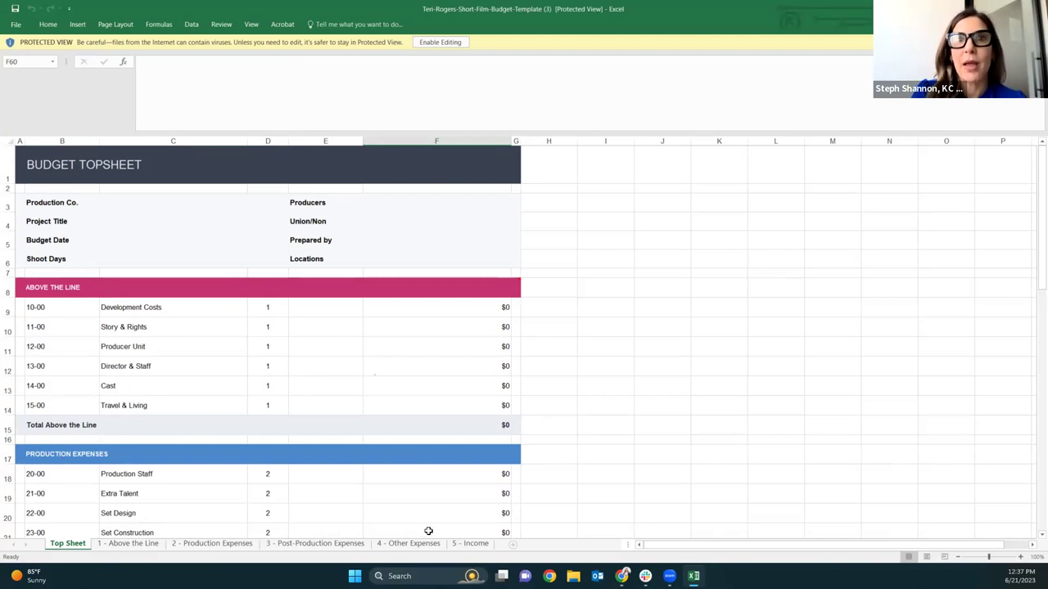
pyautogui.click(470, 544)
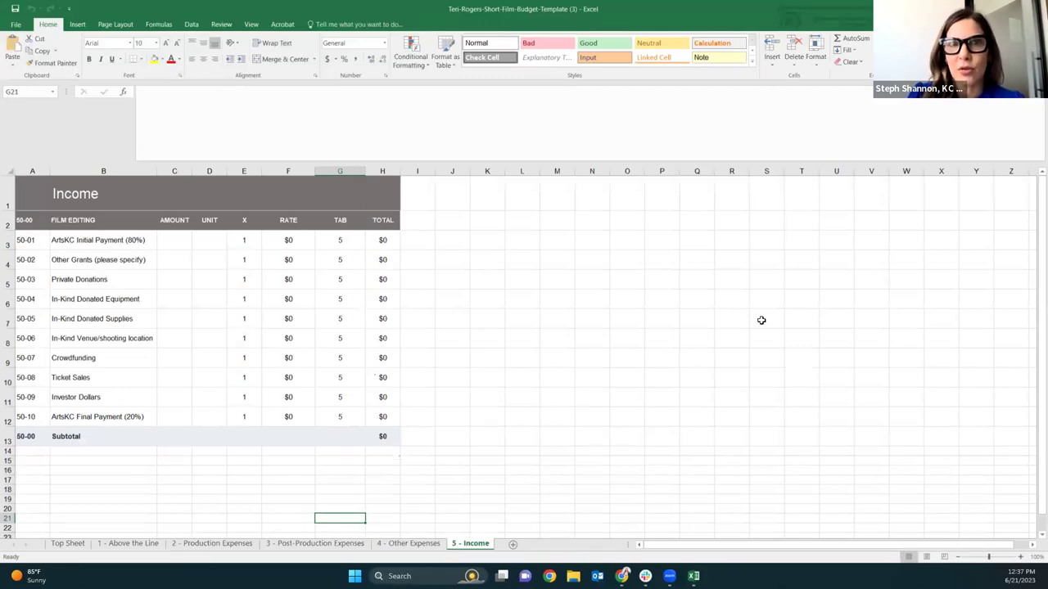
pyautogui.click(1020, 557)
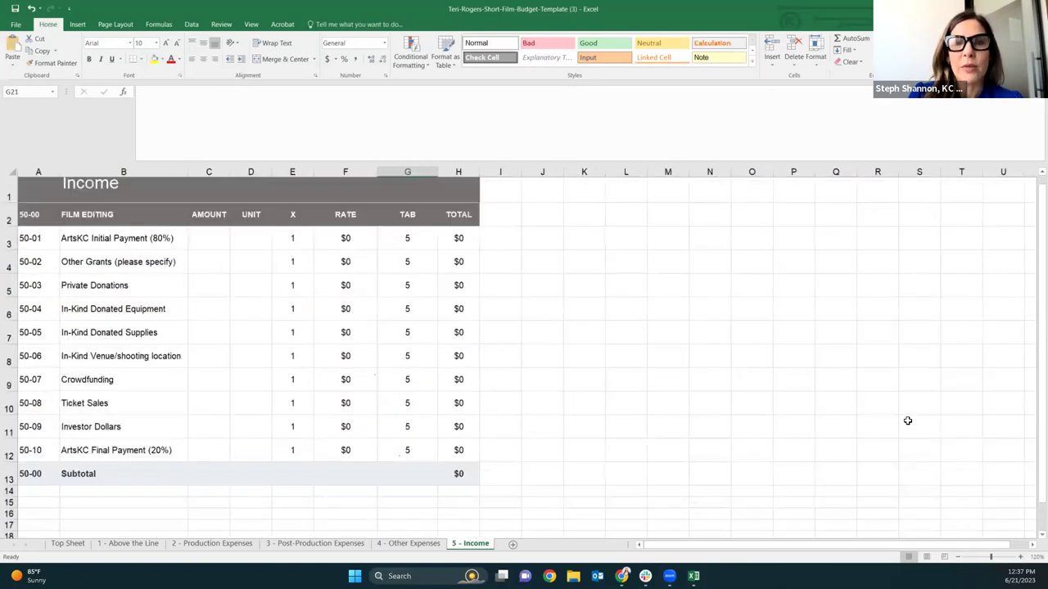
pyautogui.scroll(1, 907, 420)
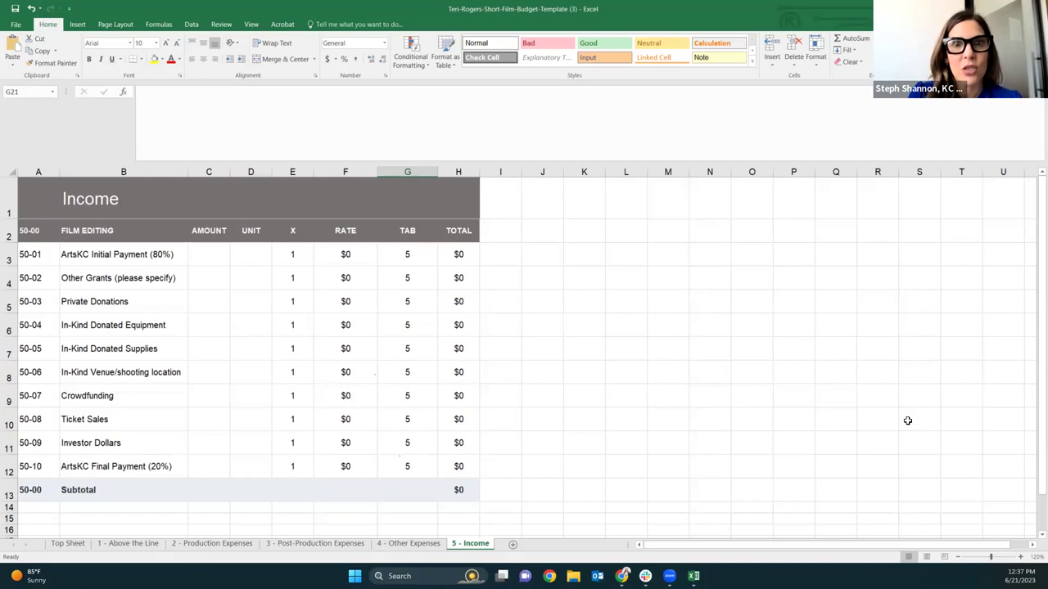
pyautogui.click(67, 544)
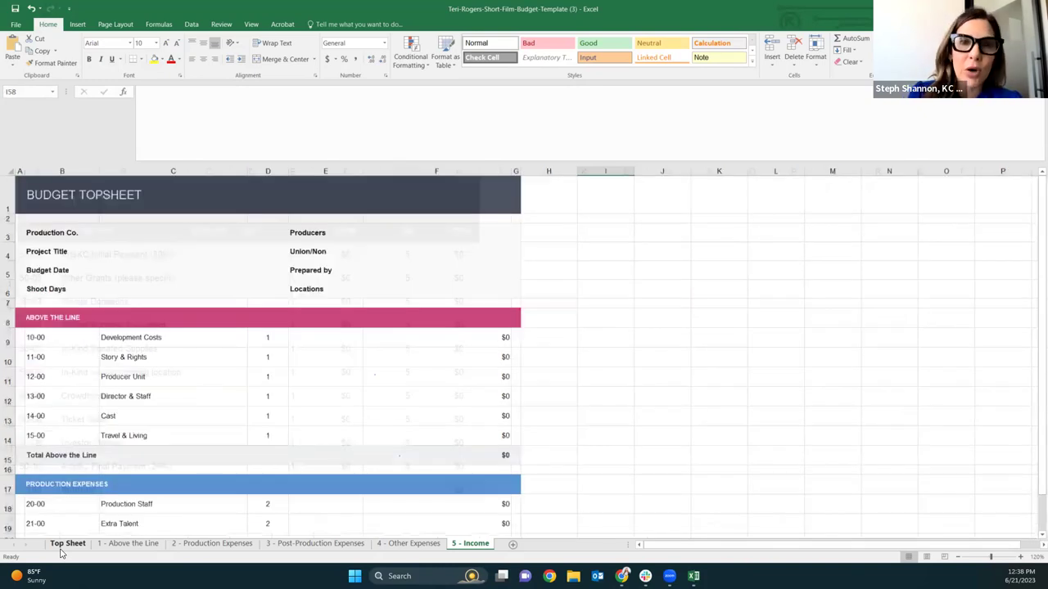
pyautogui.click(475, 545)
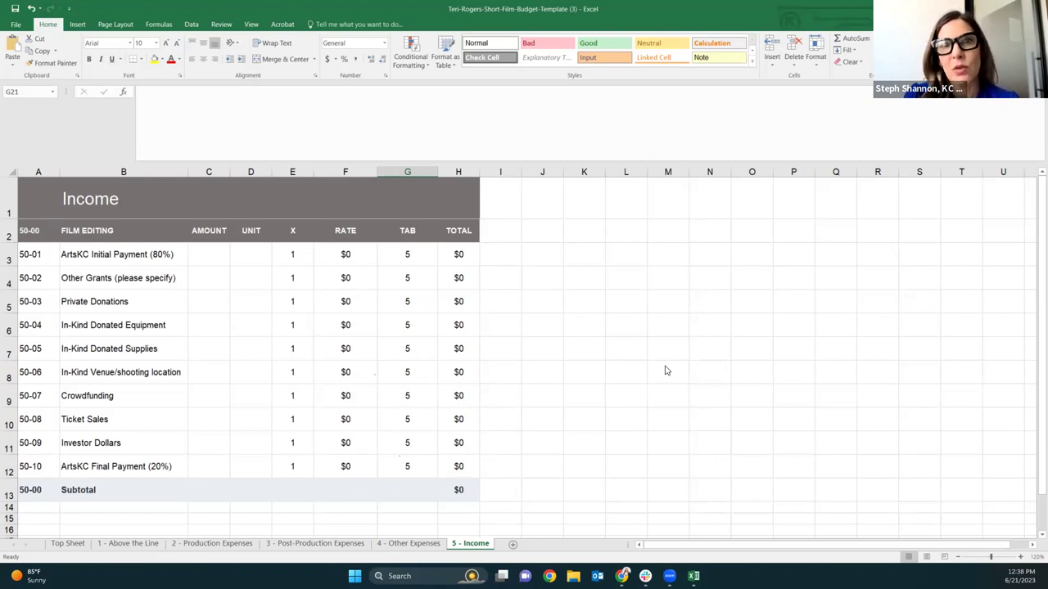
# Step: Review the Top Sheet's expense categories and income total, and return to the film grants page in the browser
pyautogui.click(69, 544)
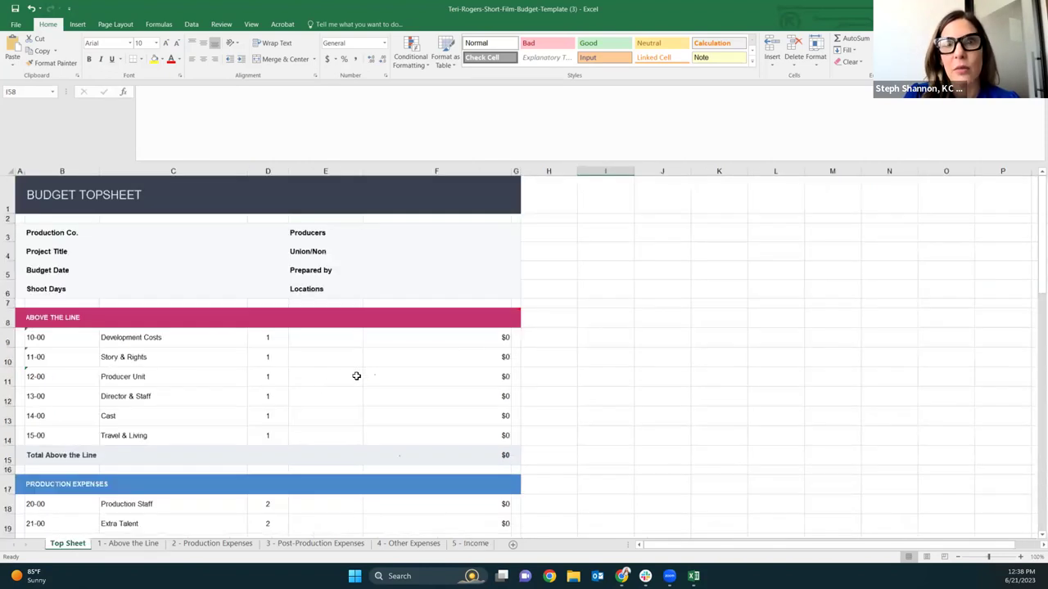
pyautogui.scroll(-9, 356, 376)
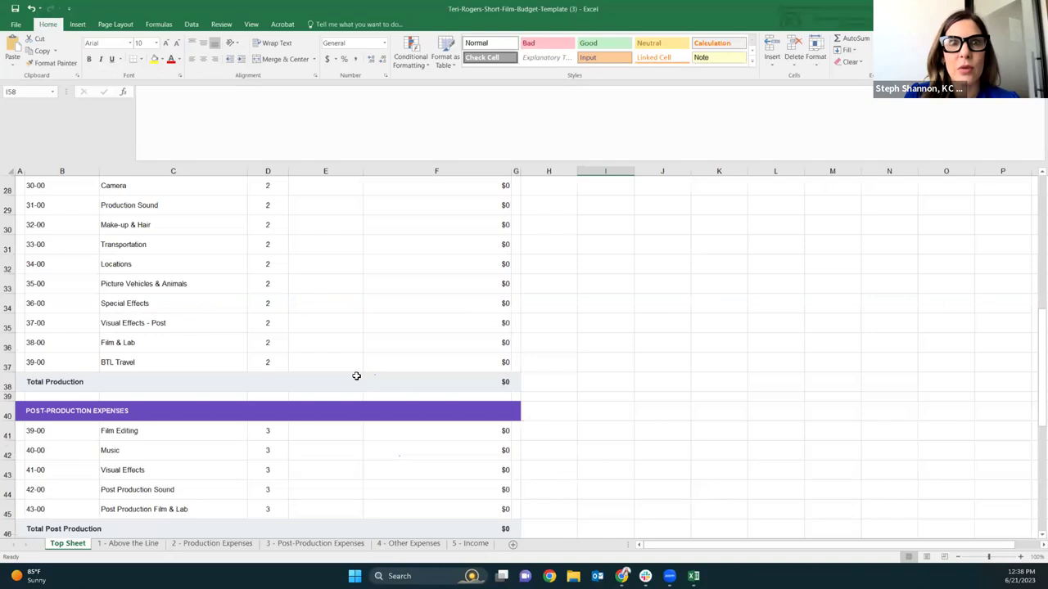
pyautogui.scroll(-5, 357, 375)
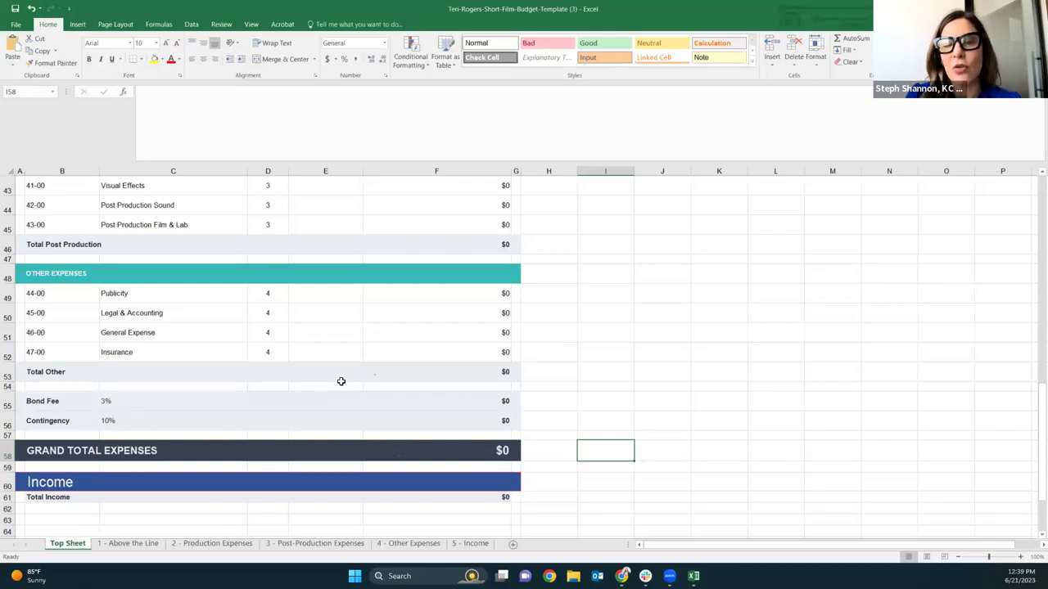
pyautogui.scroll(2, 340, 381)
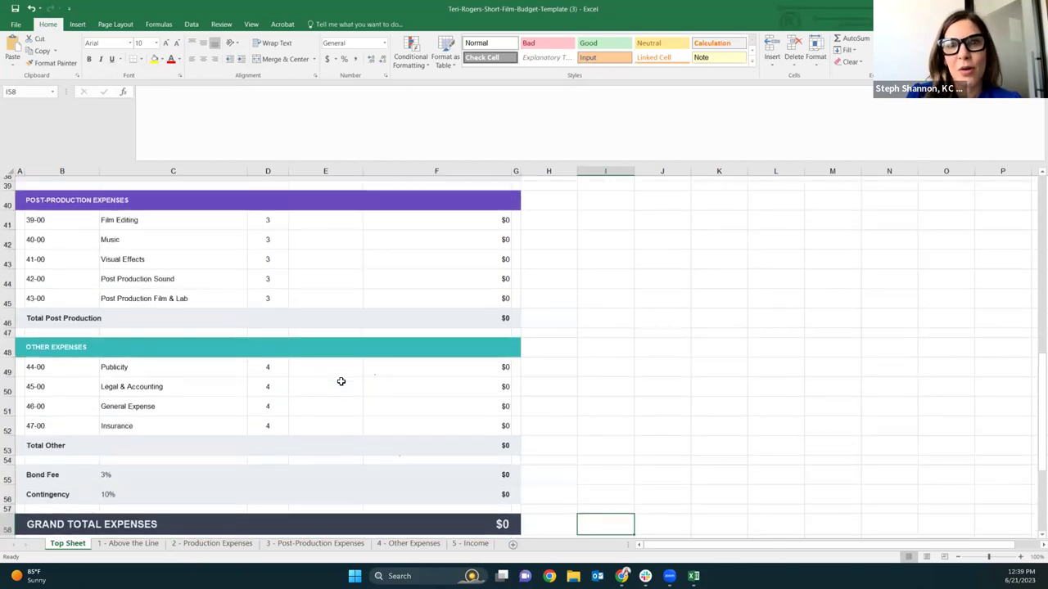
pyautogui.scroll(10, 340, 382)
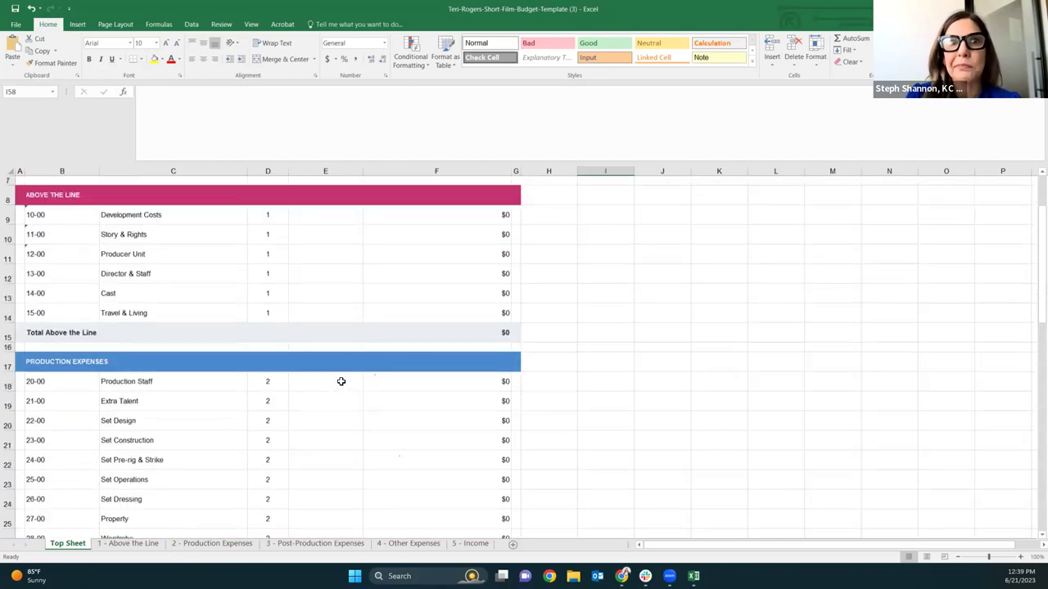
pyautogui.scroll(2, 341, 382)
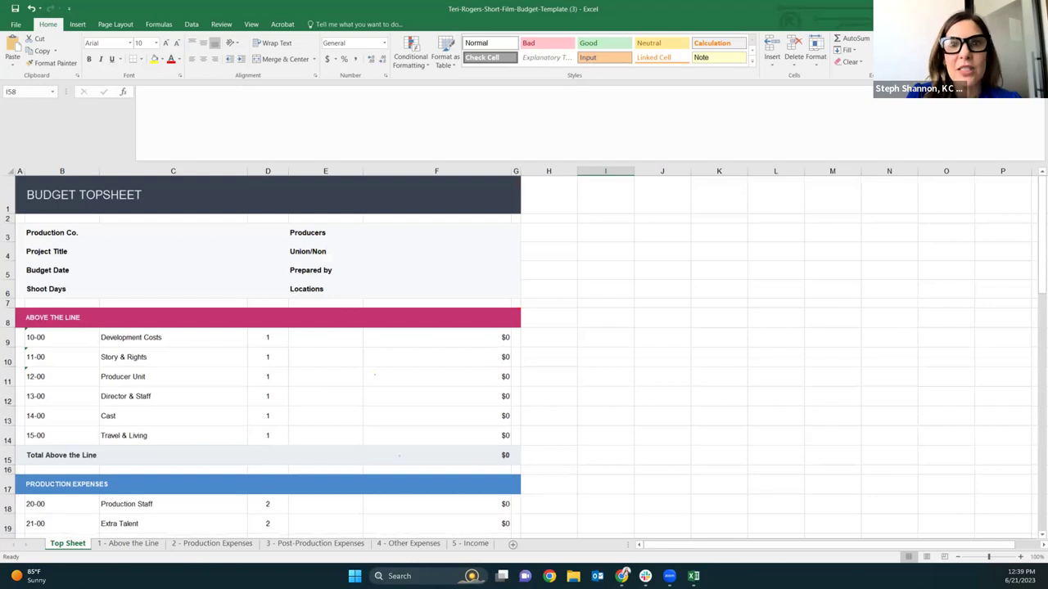
pyautogui.press('super+Down')
pyautogui.press('super+Down')
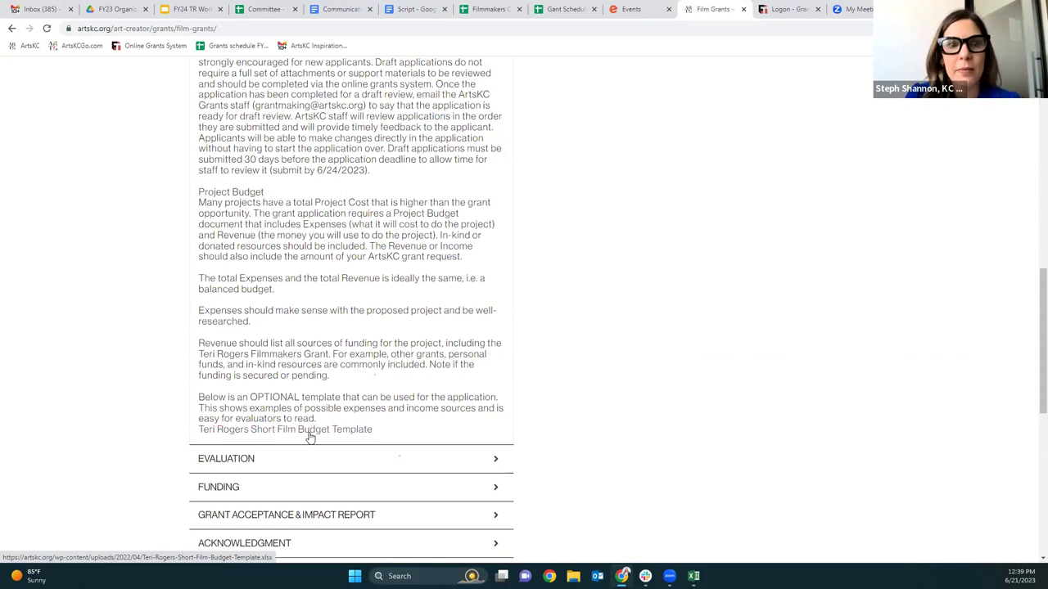
# Step: Expand the Screenwriting Award's How to Apply section and open the Teri Rogers Screenwriting Award Application Preview
pyautogui.scroll(15, 311, 439)
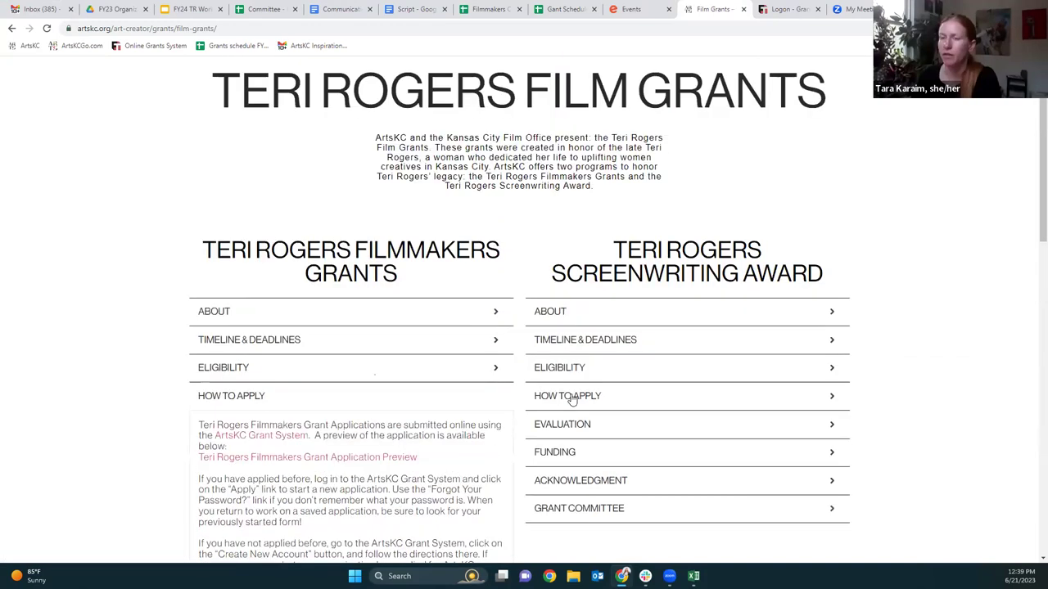
pyautogui.click(571, 397)
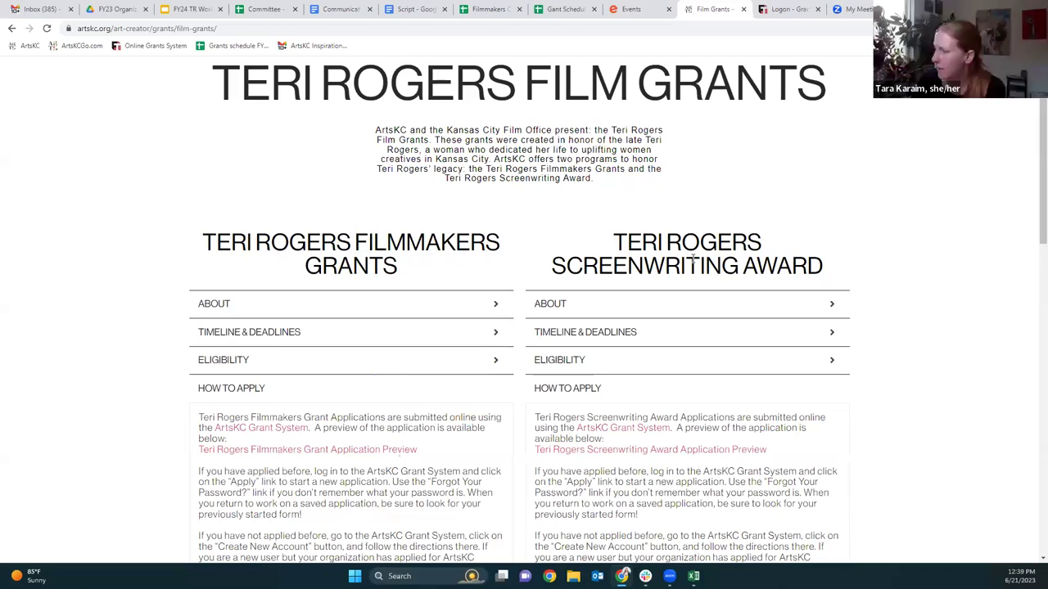
pyautogui.scroll(-2, 639, 278)
pyautogui.click(598, 295)
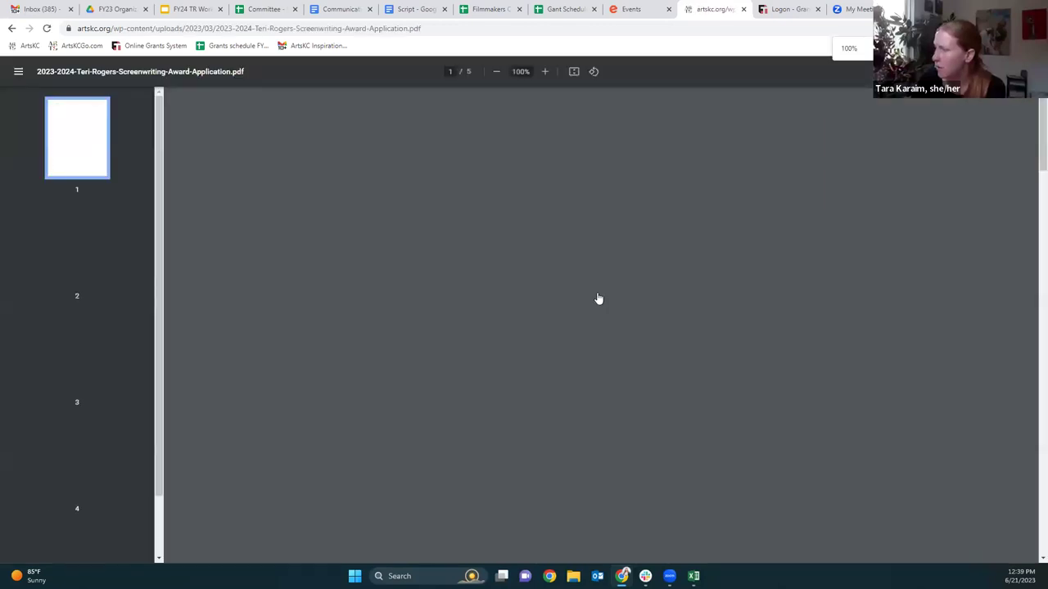
# Step: Review the Screenwriting Award application's timeline, genre choices, screenplay upload guidelines, project summary and optional Diversity, Equity & Inclusion questions
pyautogui.scroll(-3, 598, 298)
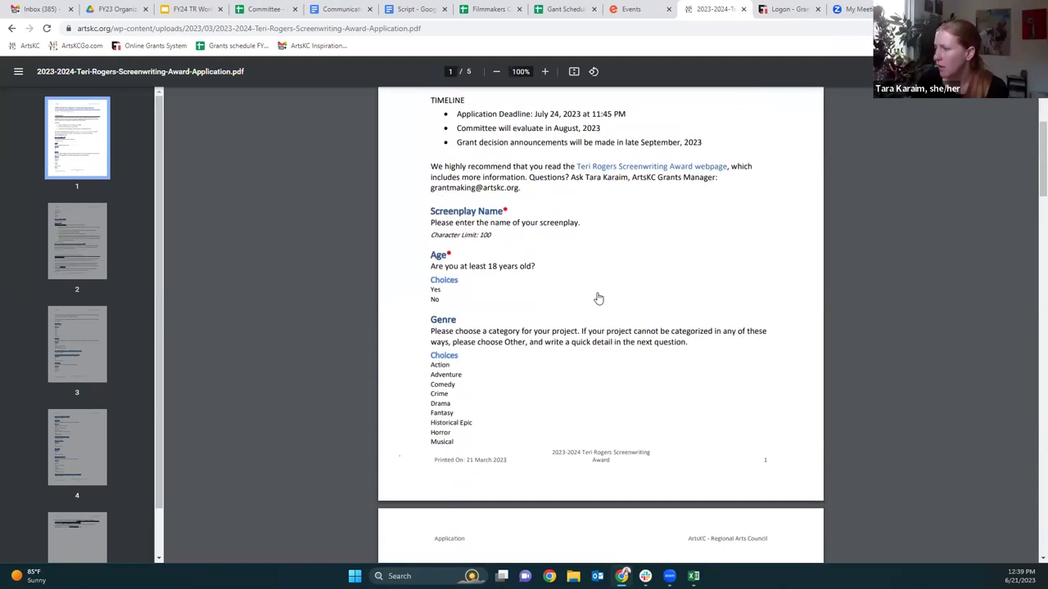
pyautogui.scroll(-3, 598, 299)
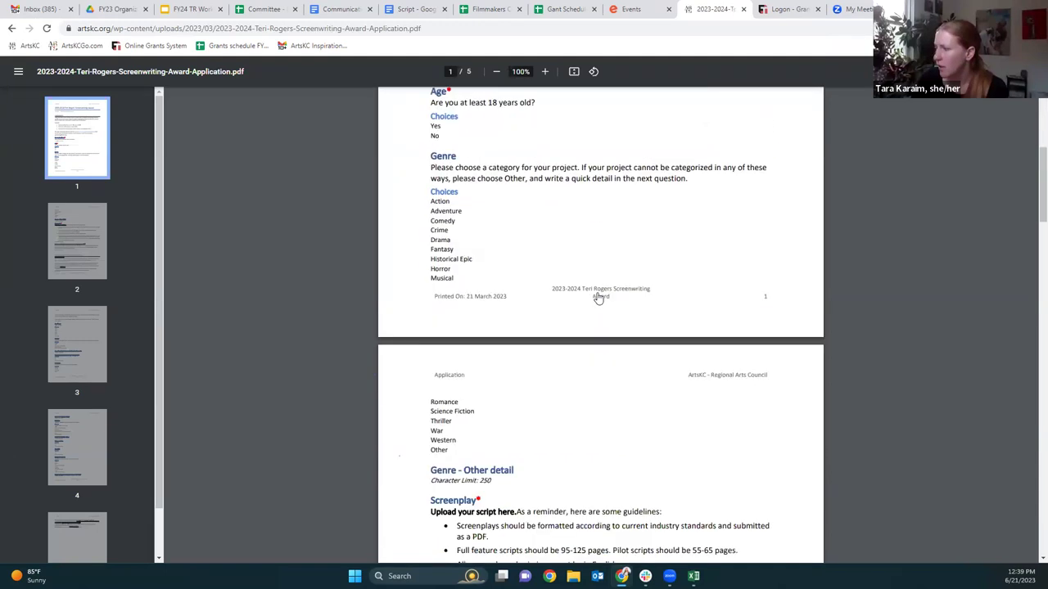
pyautogui.scroll(-3, 598, 299)
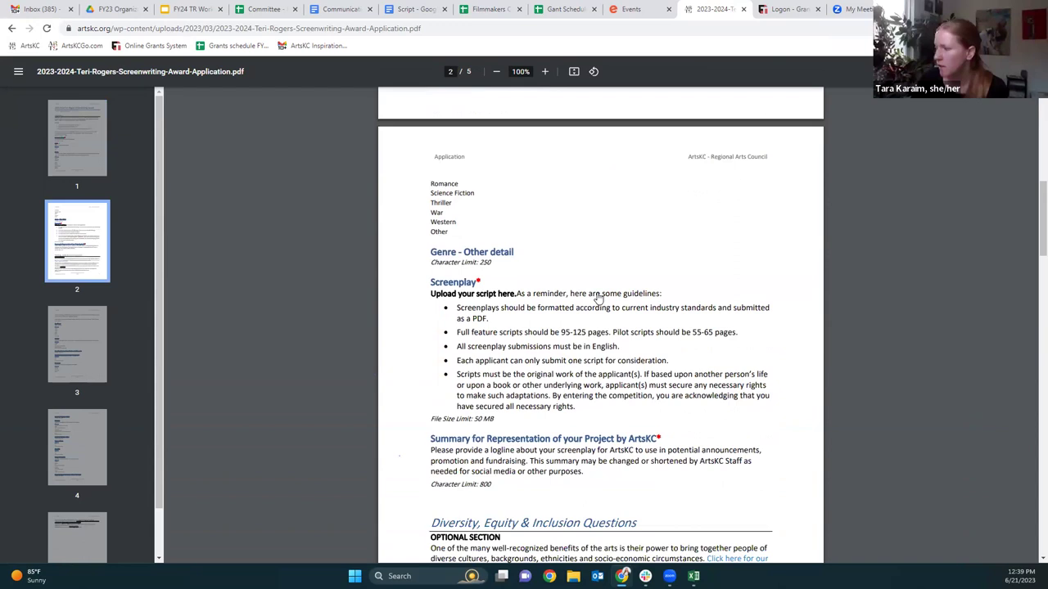
pyautogui.scroll(-1, 599, 299)
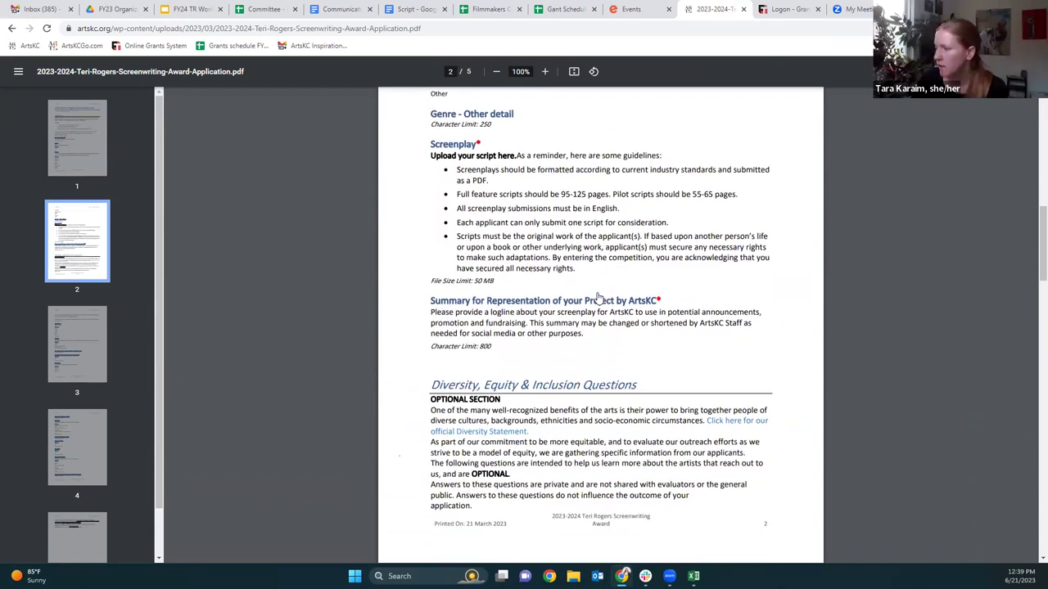
pyautogui.scroll(-1, 598, 299)
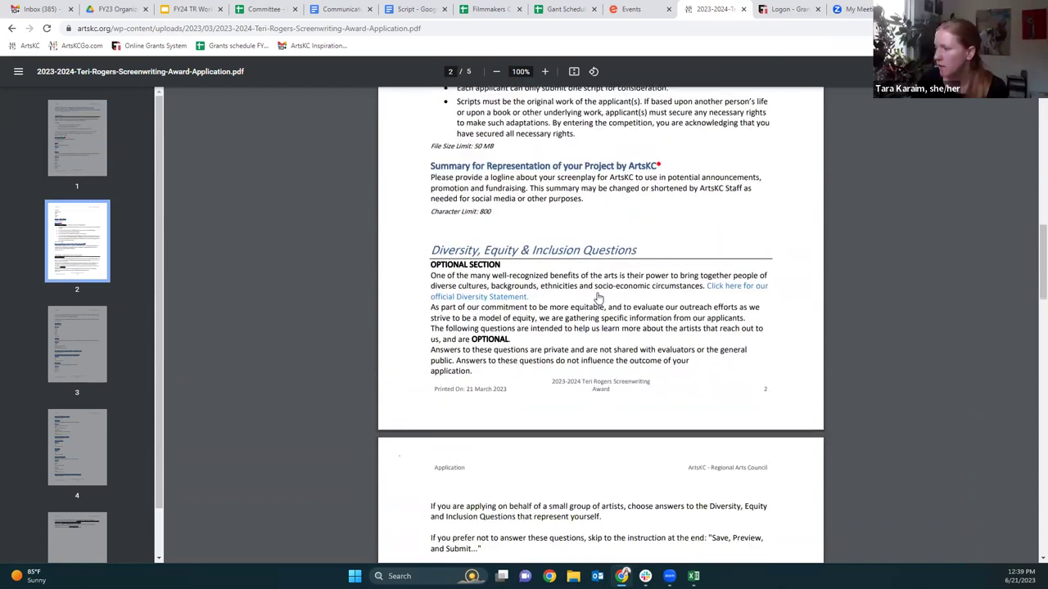
pyautogui.scroll(-9, 599, 299)
pyautogui.scroll(6, 598, 298)
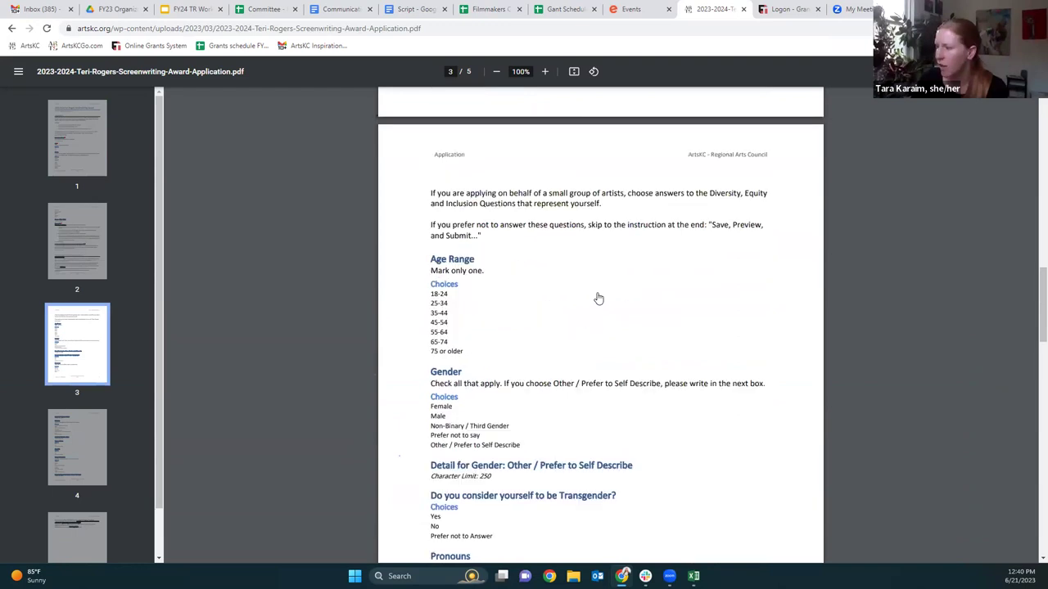
pyautogui.scroll(5, 598, 299)
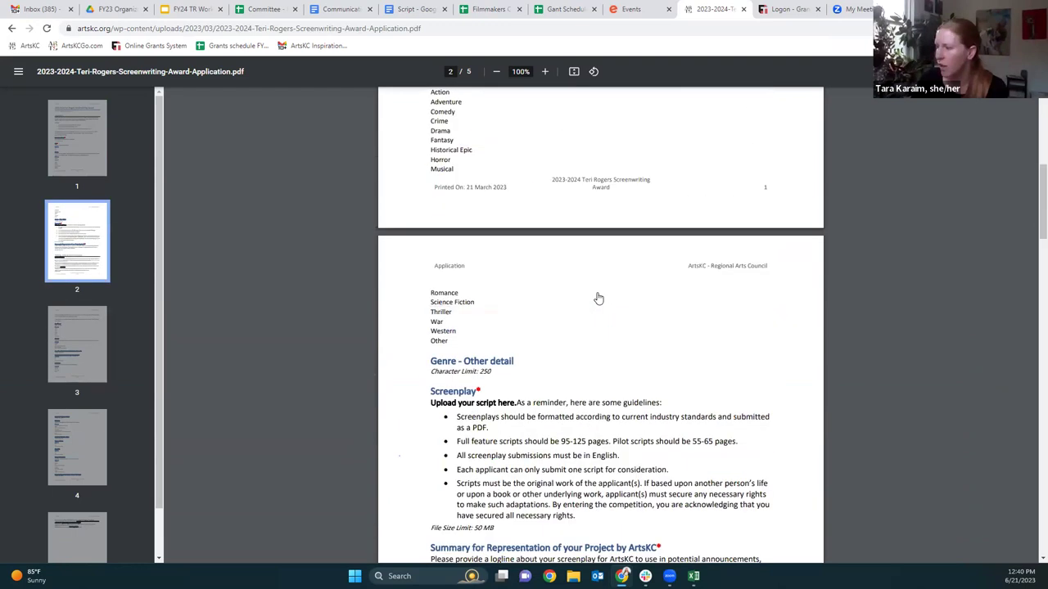
pyautogui.scroll(5, 599, 299)
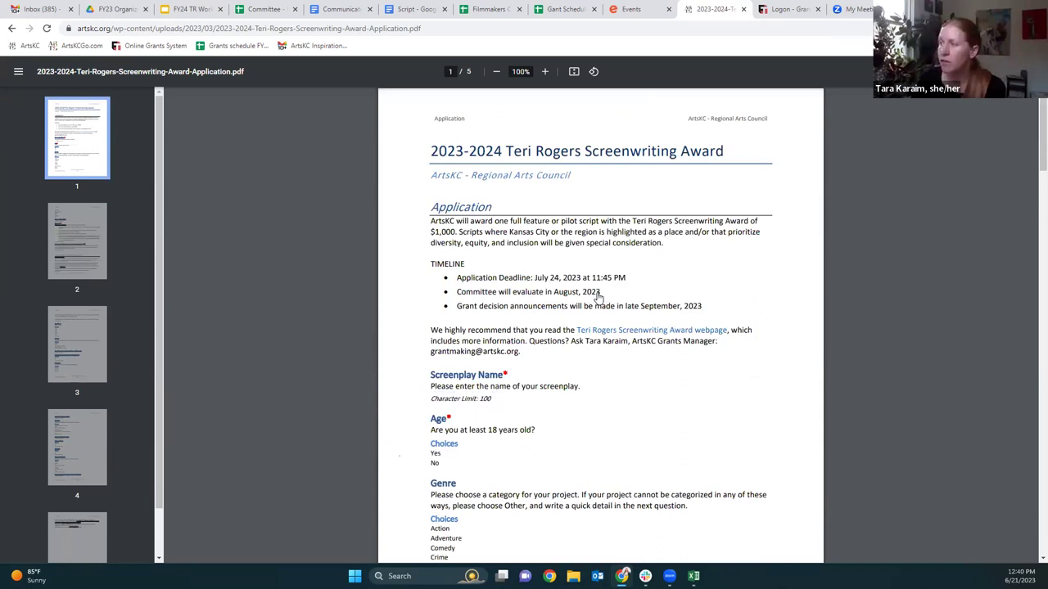
pyautogui.scroll(-1, 598, 299)
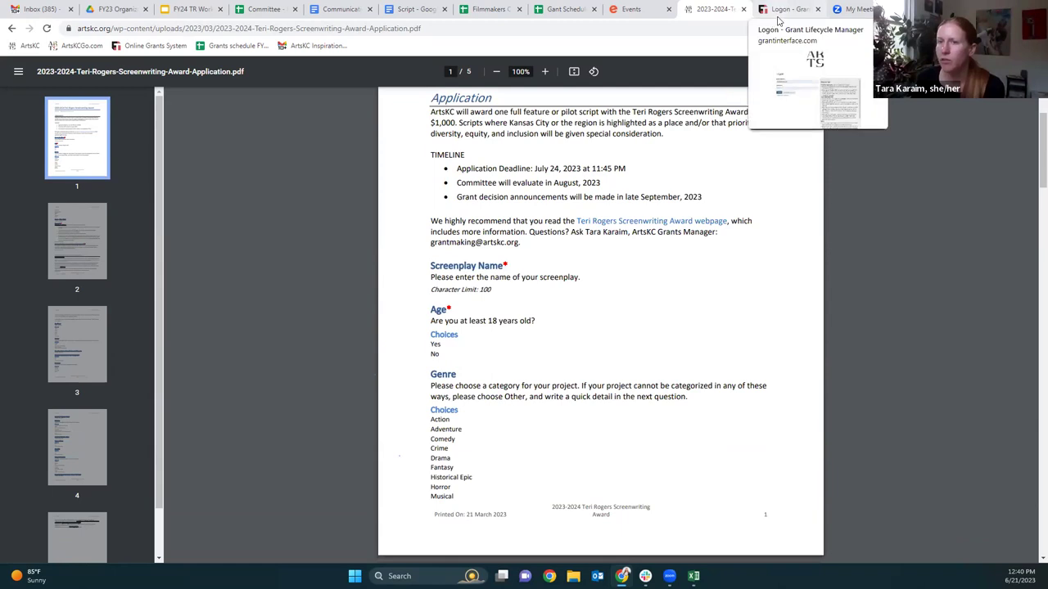
# Step: Return to the film grants page and open the Teri Rogers Filmmakers Grant Application Preview from How to Apply in a new tab
pyautogui.click(11, 27)
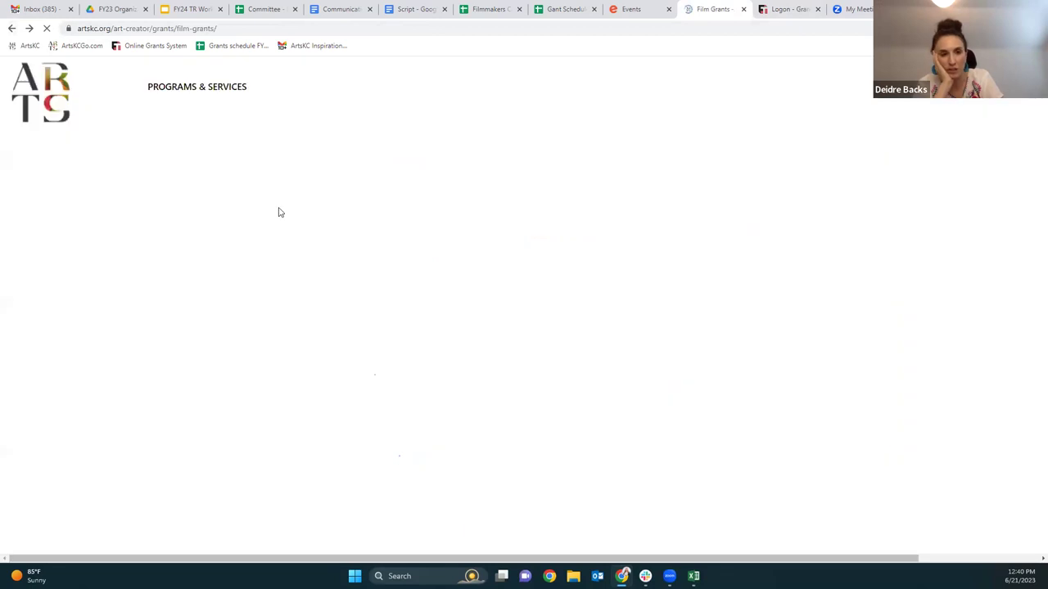
pyautogui.scroll(-3, 175, 260)
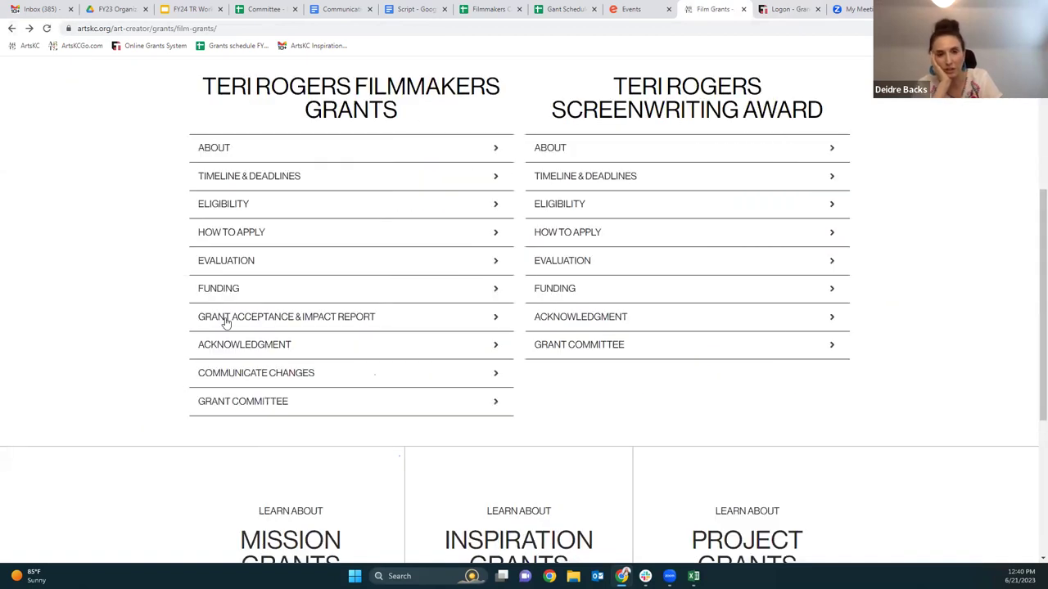
pyautogui.click(229, 234)
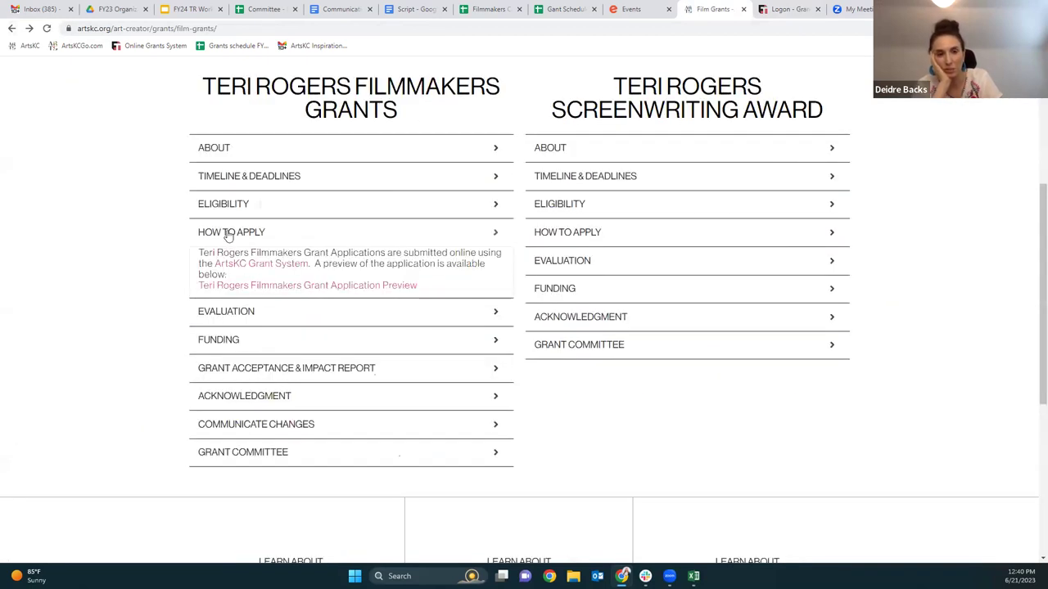
pyautogui.rightClick(302, 293)
pyautogui.click(344, 299)
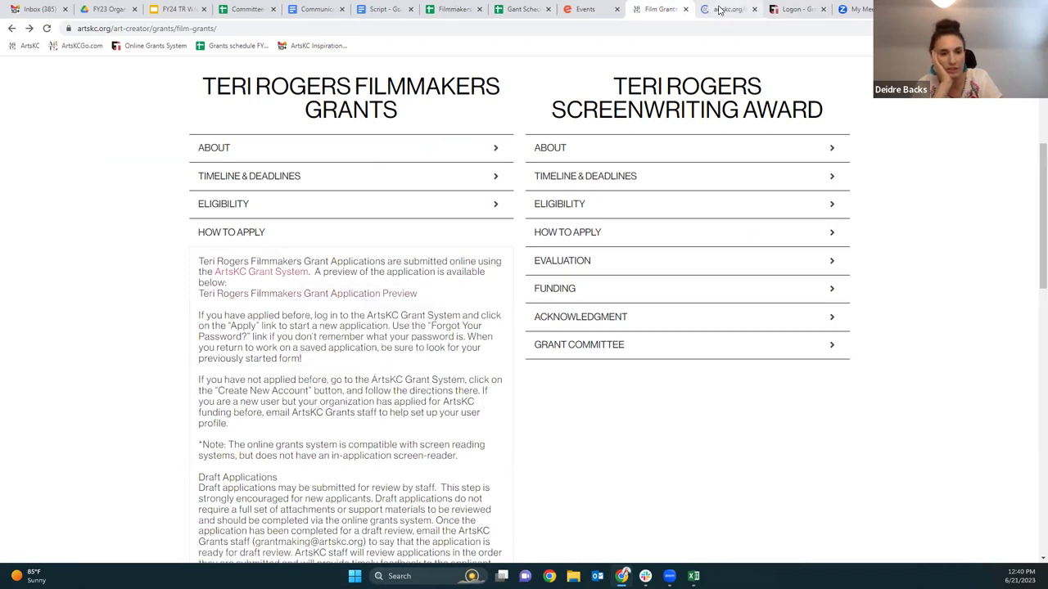
pyautogui.click(724, 9)
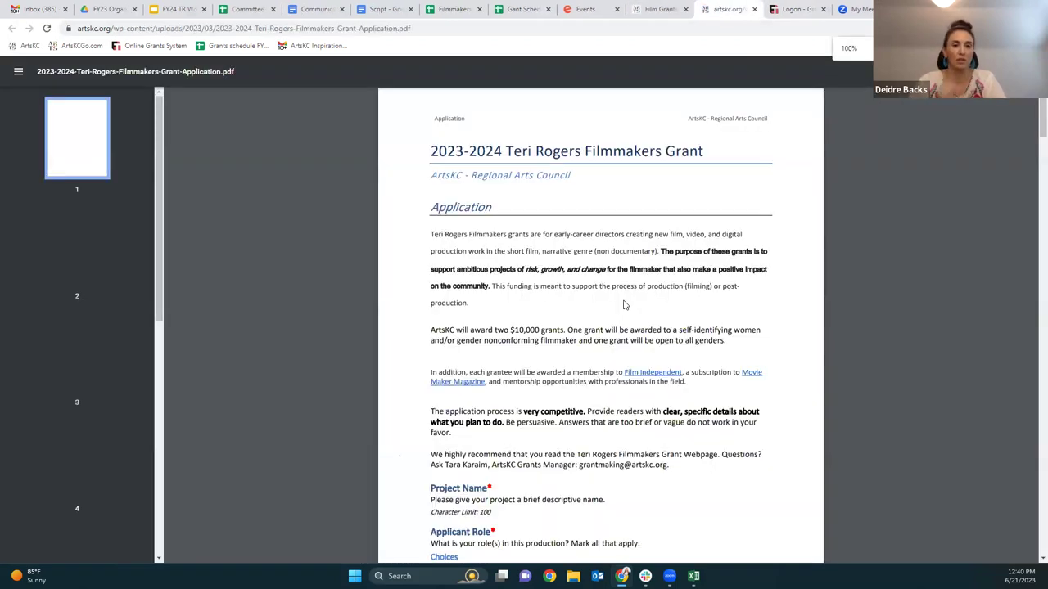
# Step: Examine the Work Samples requirements and ineligible samples in the Filmmakers Grant application, enlarging the document to 125%
pyautogui.scroll(-4, 624, 305)
pyautogui.scroll(-15, 624, 304)
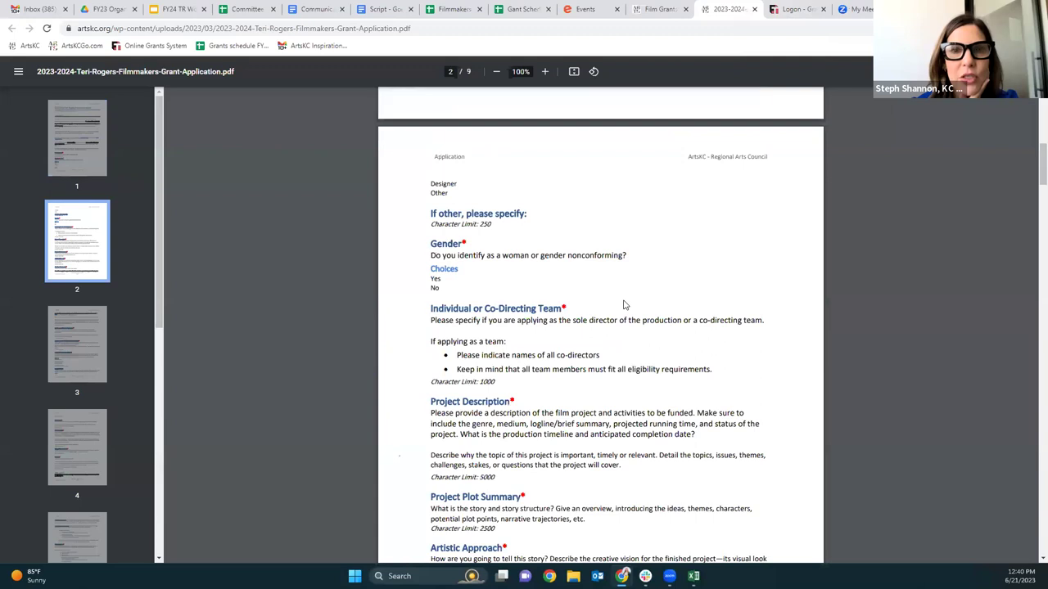
pyautogui.scroll(-8, 623, 304)
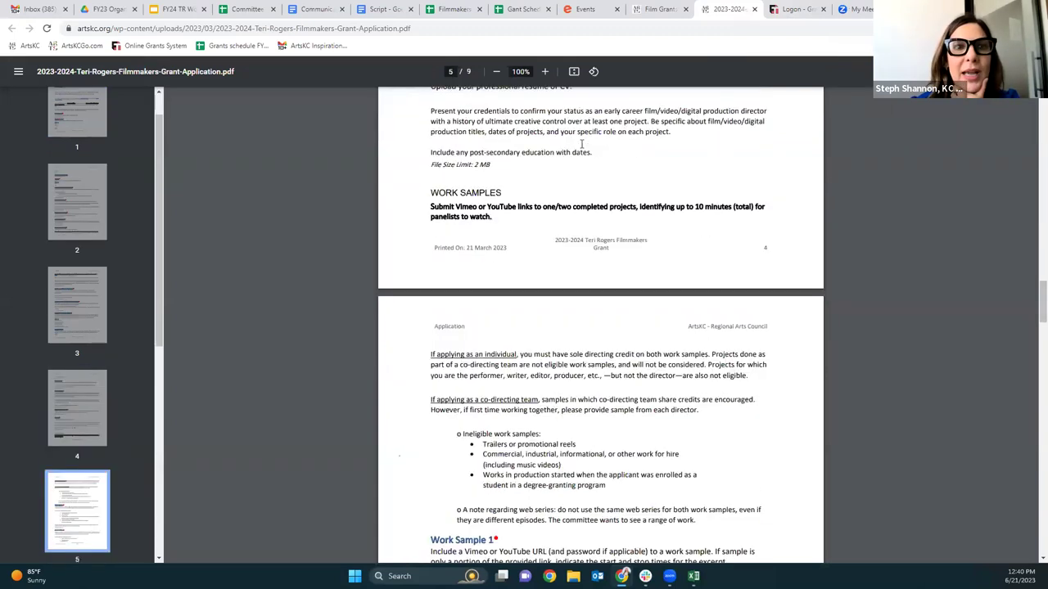
pyautogui.click(543, 72)
pyautogui.scroll(5, 541, 76)
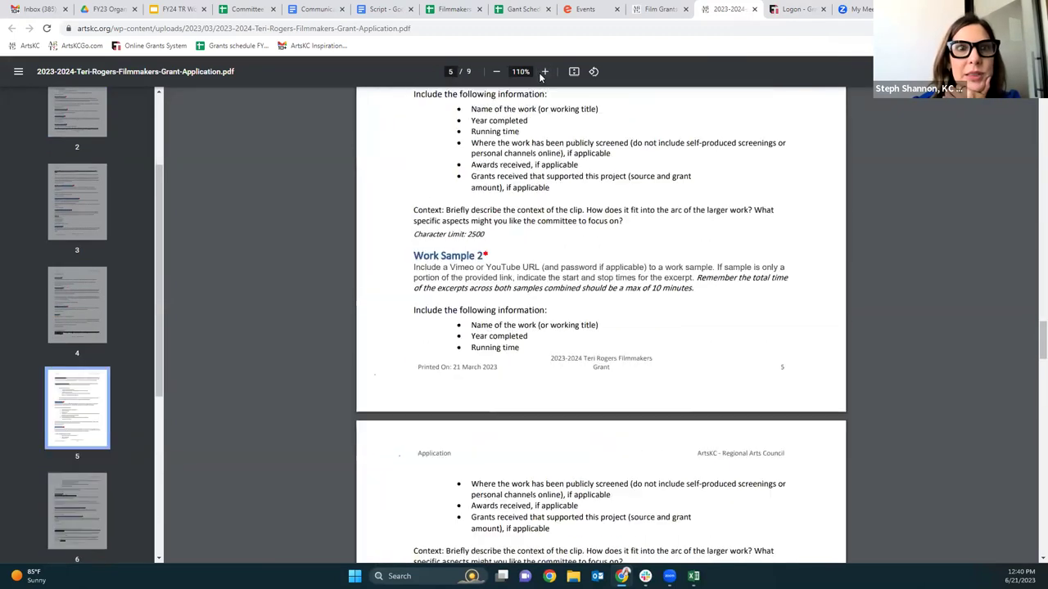
pyautogui.scroll(3, 540, 76)
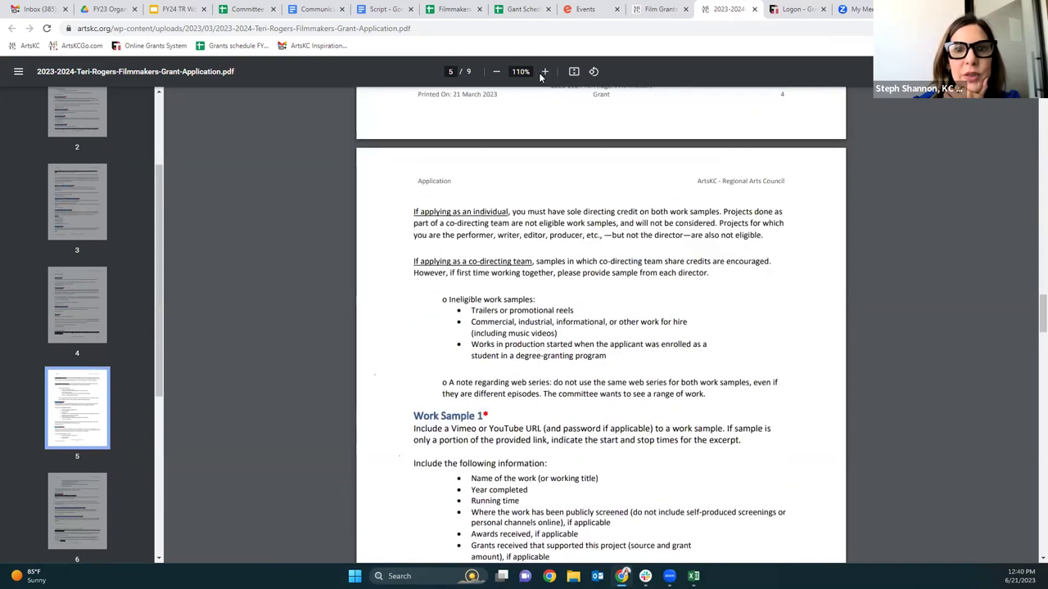
pyautogui.scroll(-1, 540, 76)
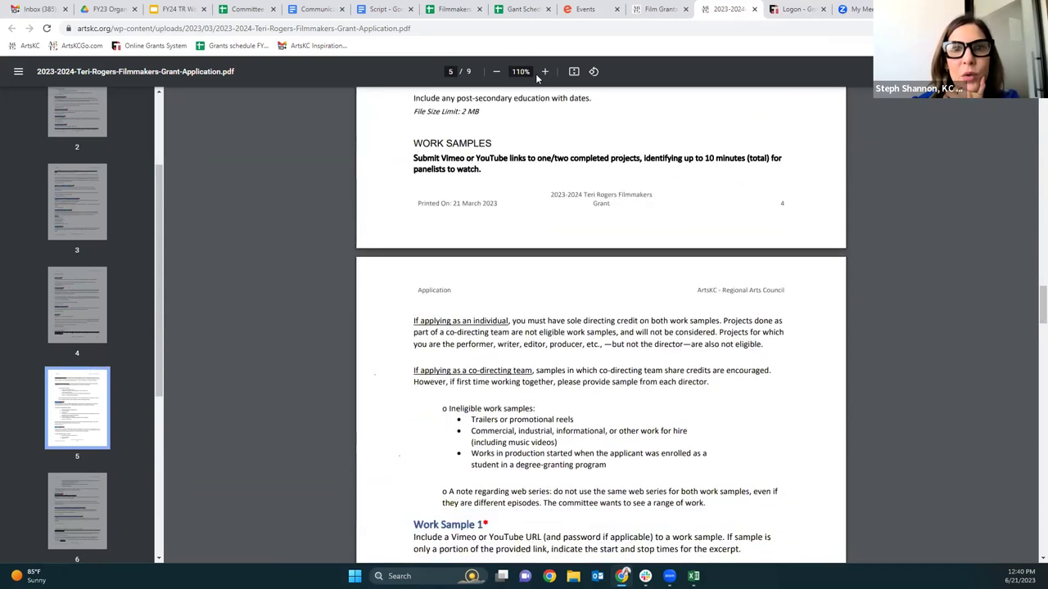
pyautogui.click(538, 76)
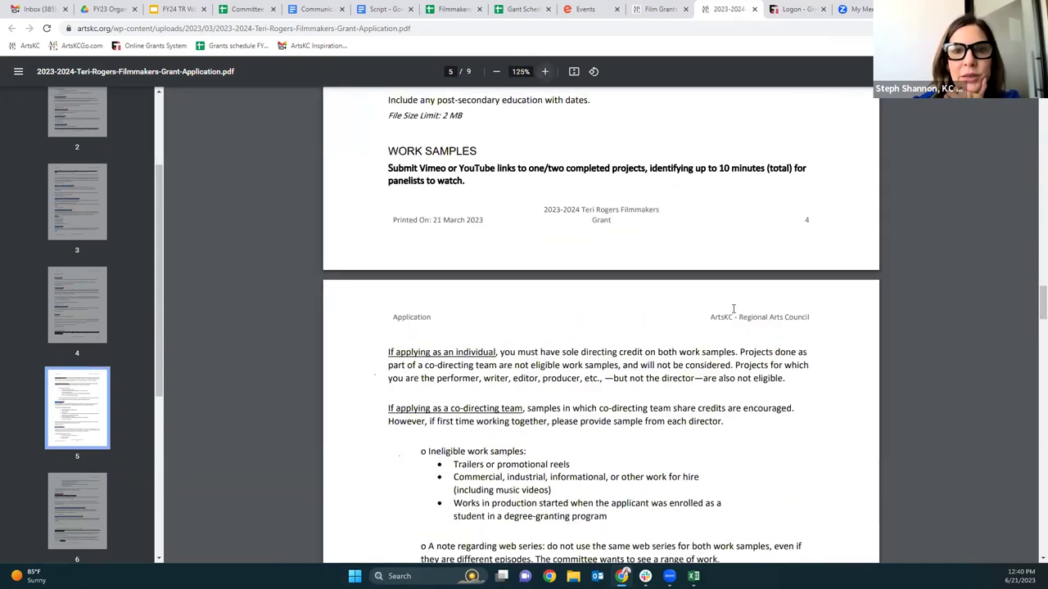
pyautogui.scroll(1, 733, 308)
pyautogui.scroll(-2, 785, 340)
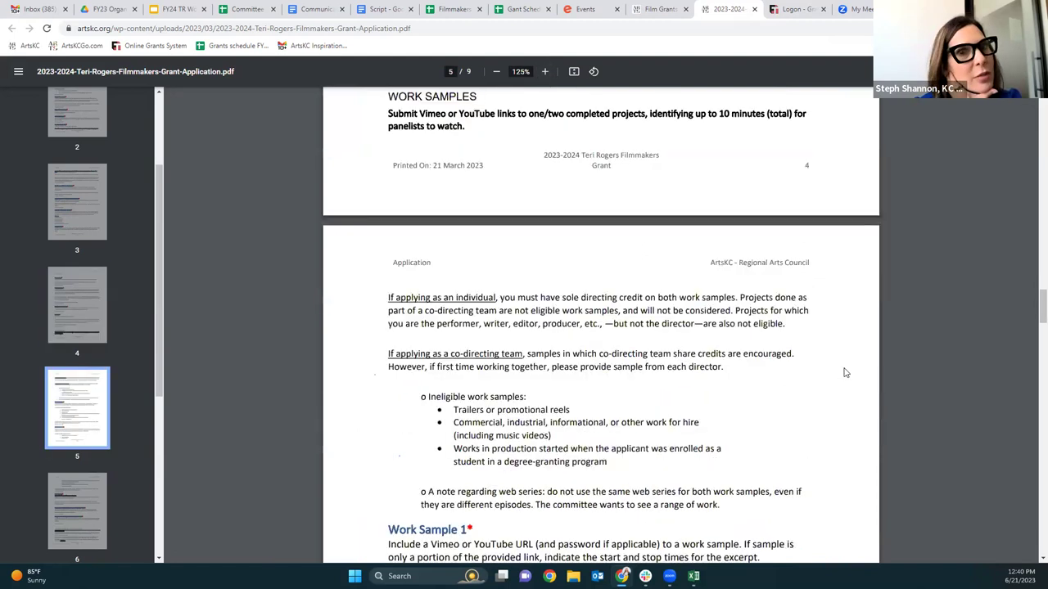